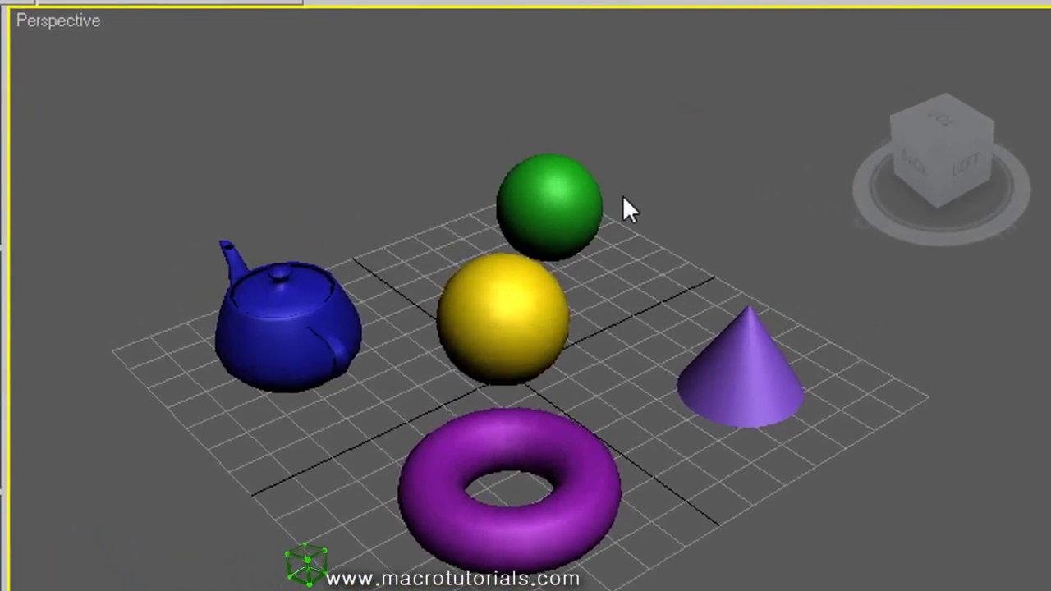
Step: Select the green sphere, torus, cone and teapot in turn, ending on the purple torus
left_click(700, 242)
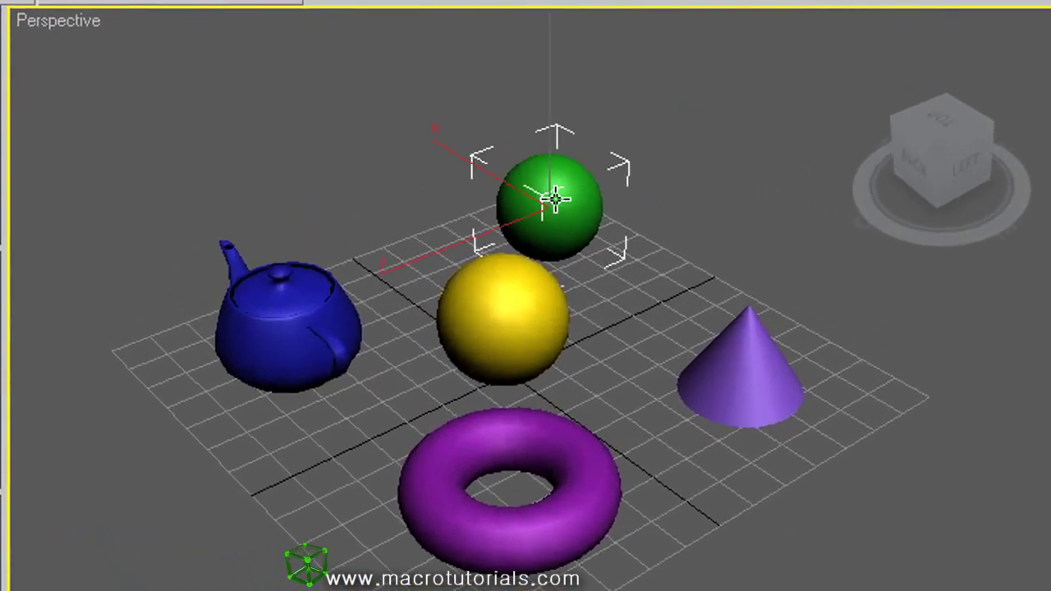
left_click(563, 469)
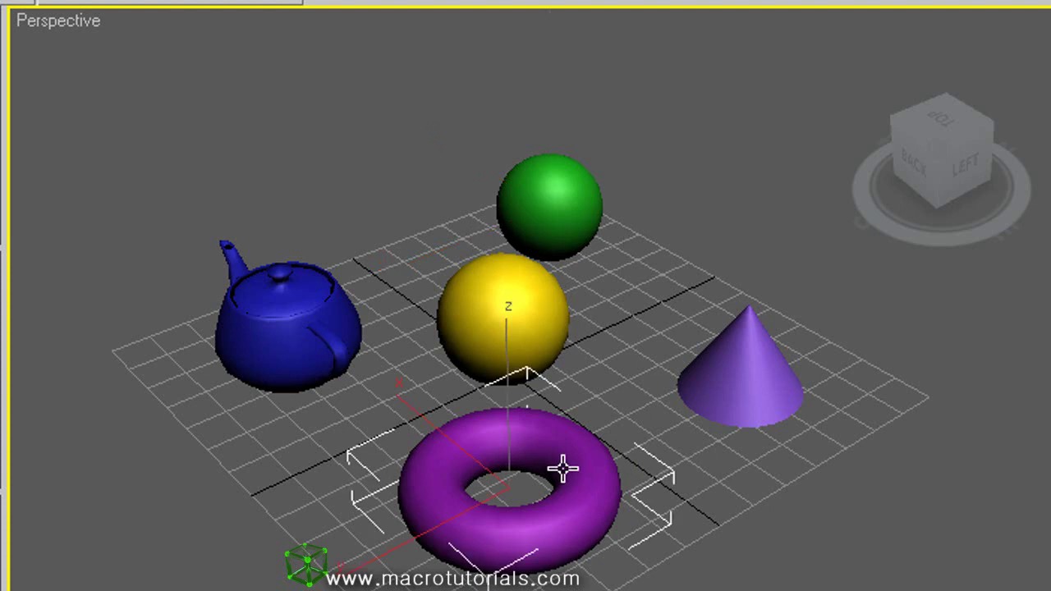
left_click(715, 376)
left_click(256, 338)
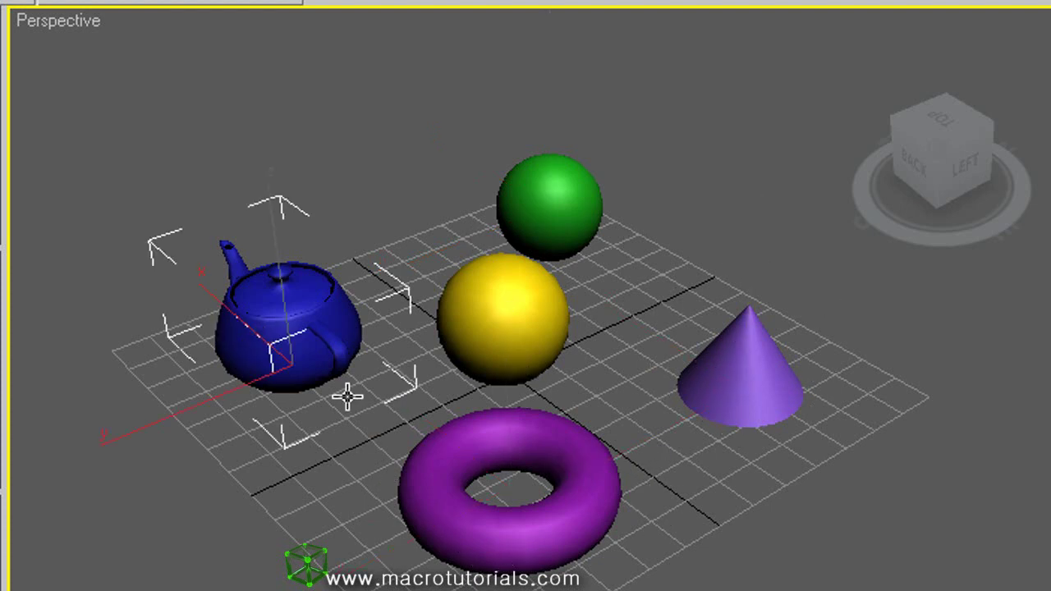
left_click(439, 445)
Step: Toggle the torus selection brackets off and on with J, reframe the view, and deselect the torus
scroll(465, 387, "up", 5)
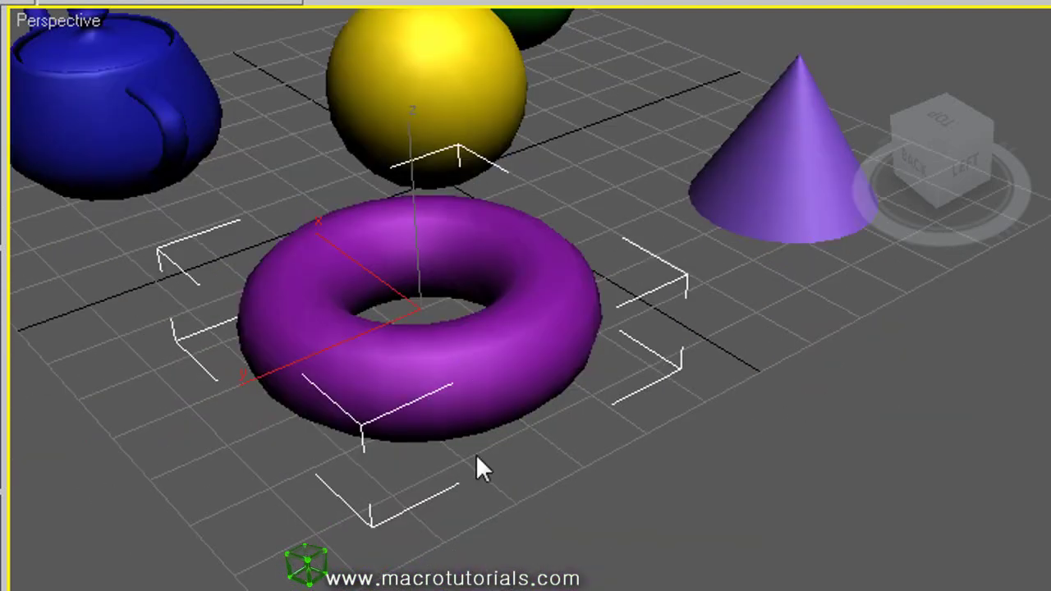
key("j")
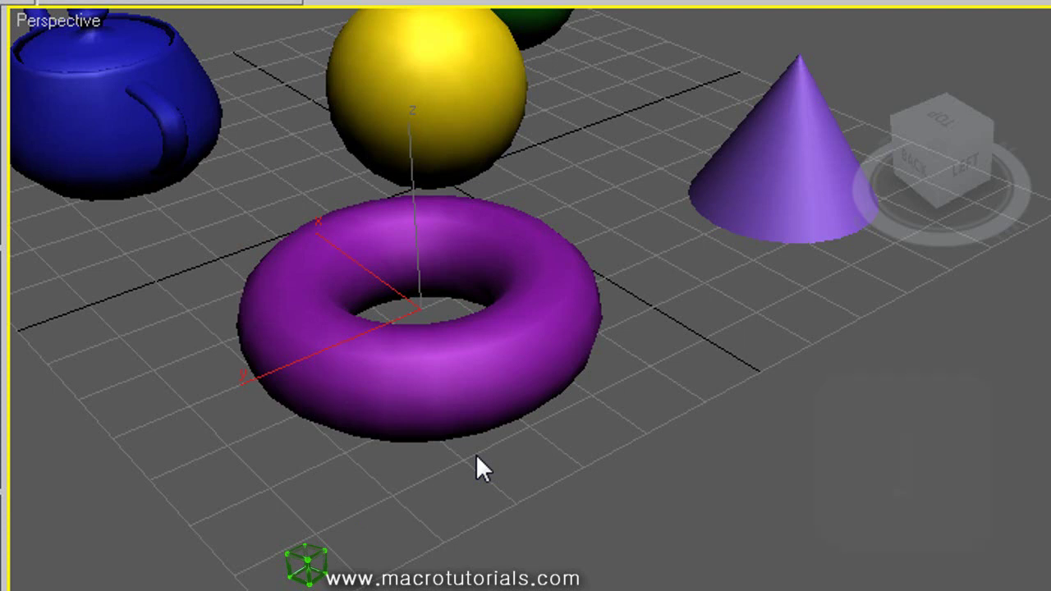
key("j")
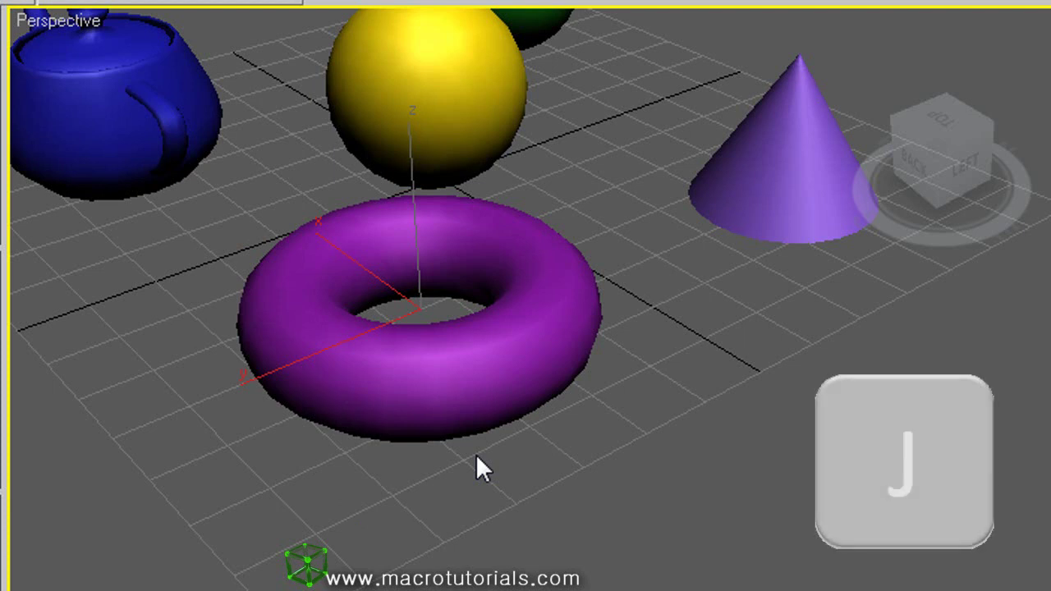
scroll(475, 454, "up", 3)
middle_click_drag(475, 453, 579, 569)
scroll(599, 539, "down", 3)
scroll(600, 528, "down", 4)
left_click(657, 557)
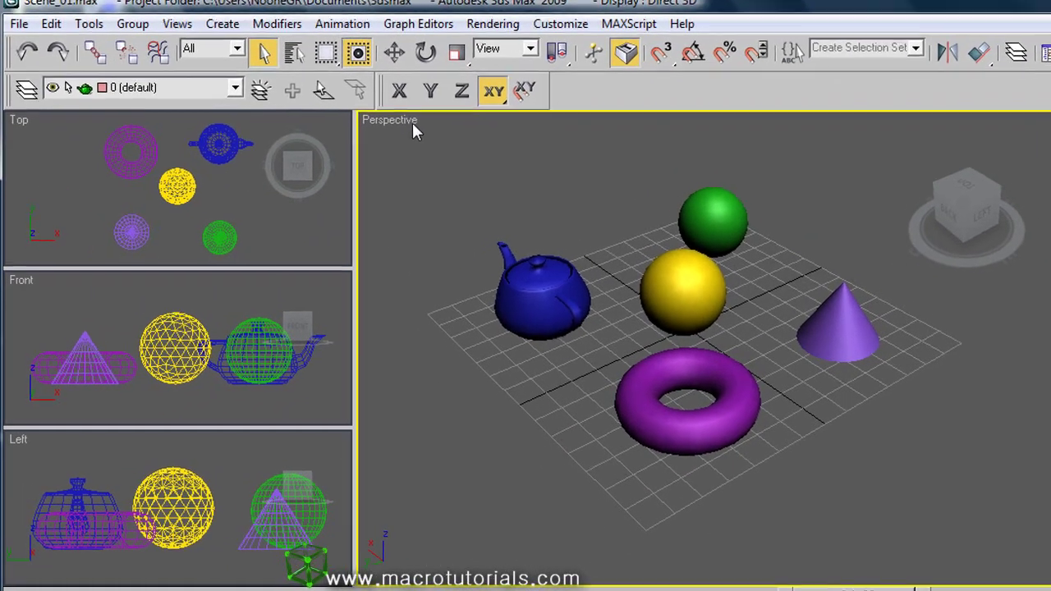
Step: Enable Edged Faces in the Perspective view and select the torus, teapot, yellow and green spheres
right_click(402, 130)
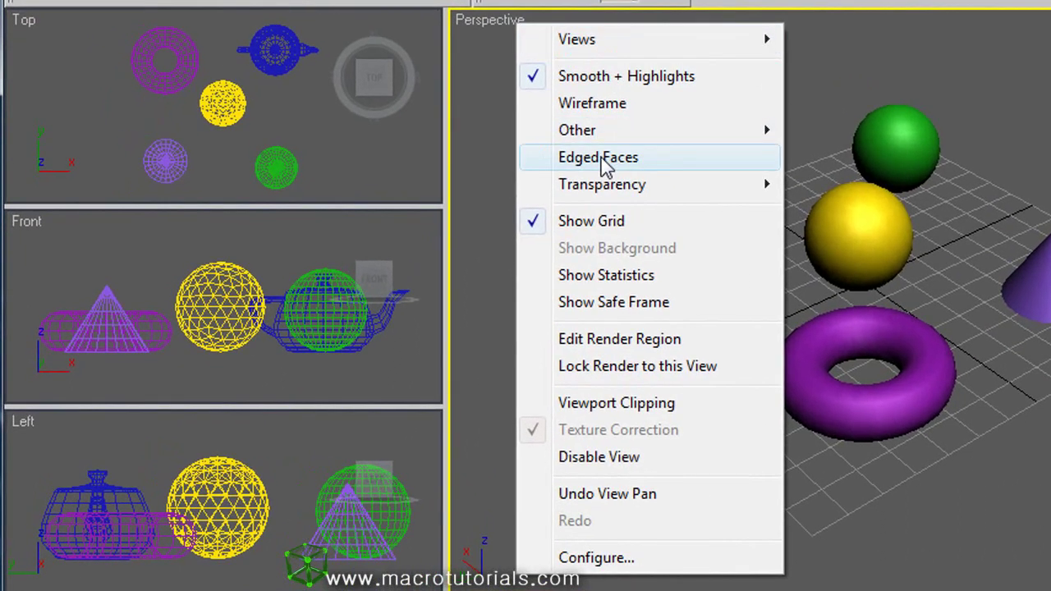
left_click(600, 157)
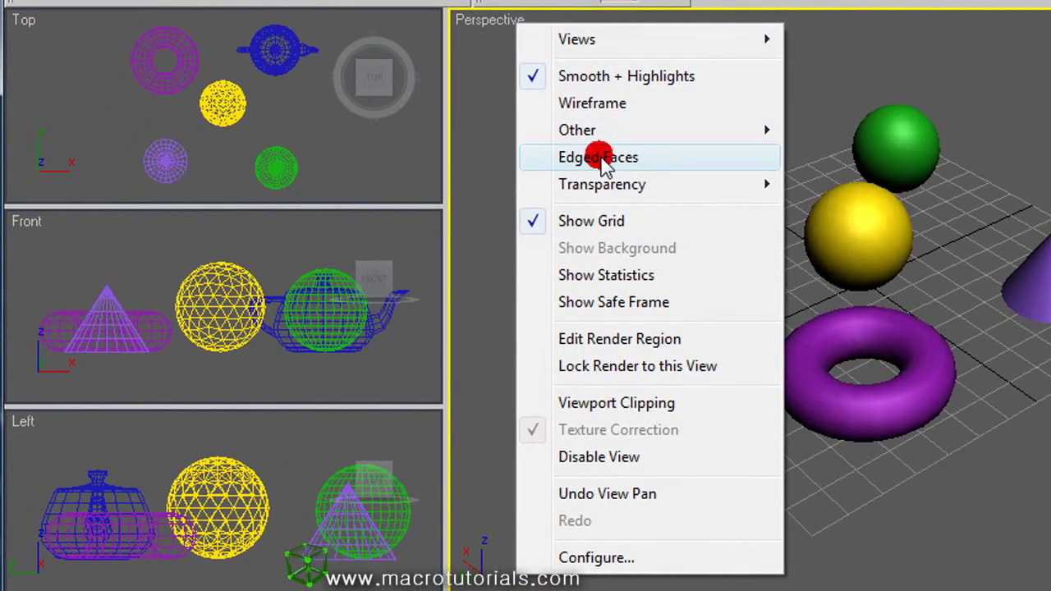
left_click(701, 390)
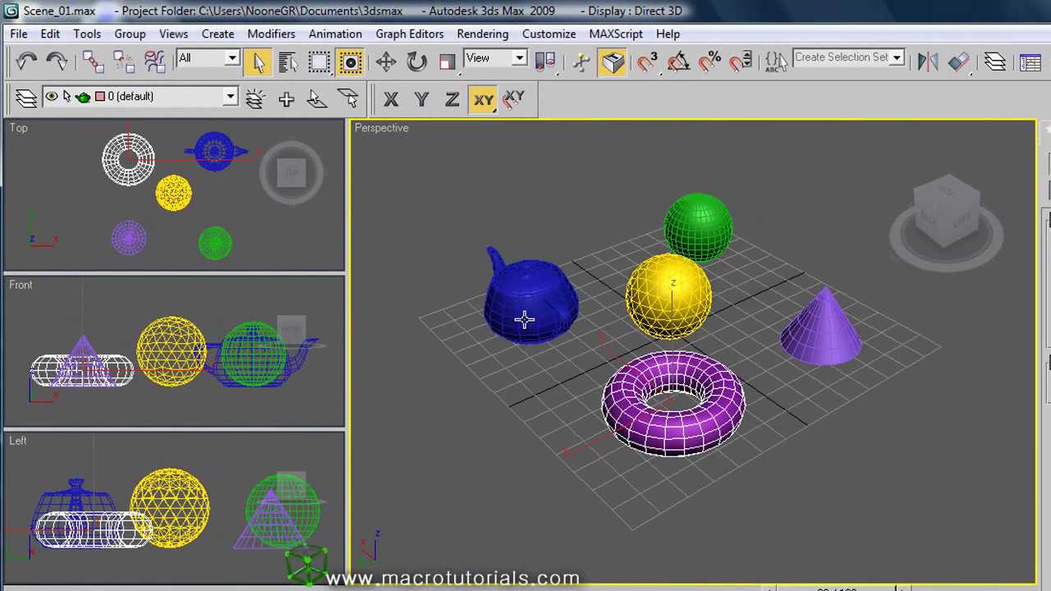
left_click(527, 320)
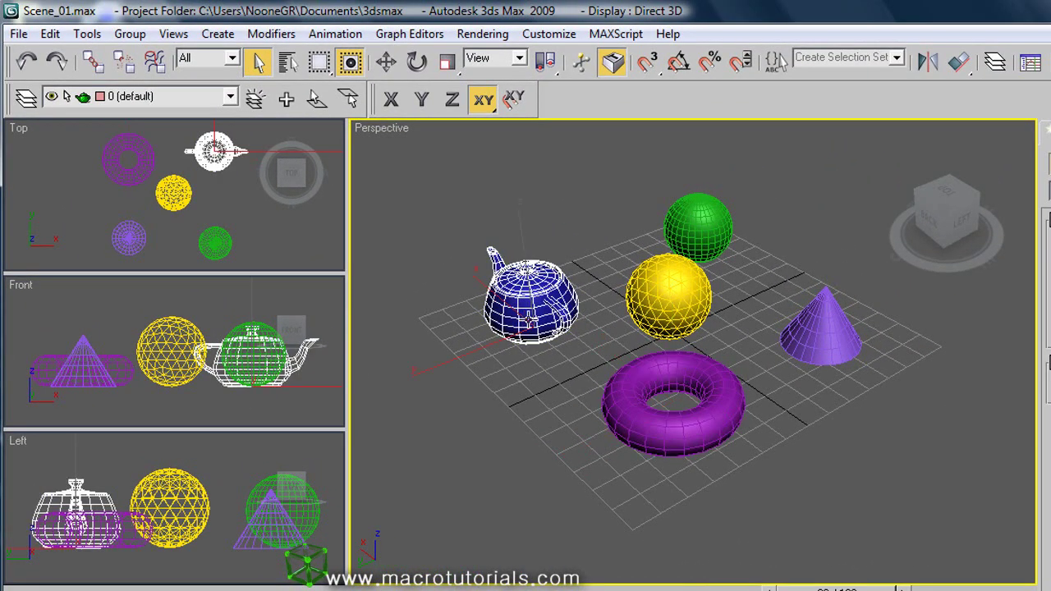
left_click(675, 310)
left_click(703, 233)
Step: Switch Edged Faces off again in the Perspective view
left_click(434, 189)
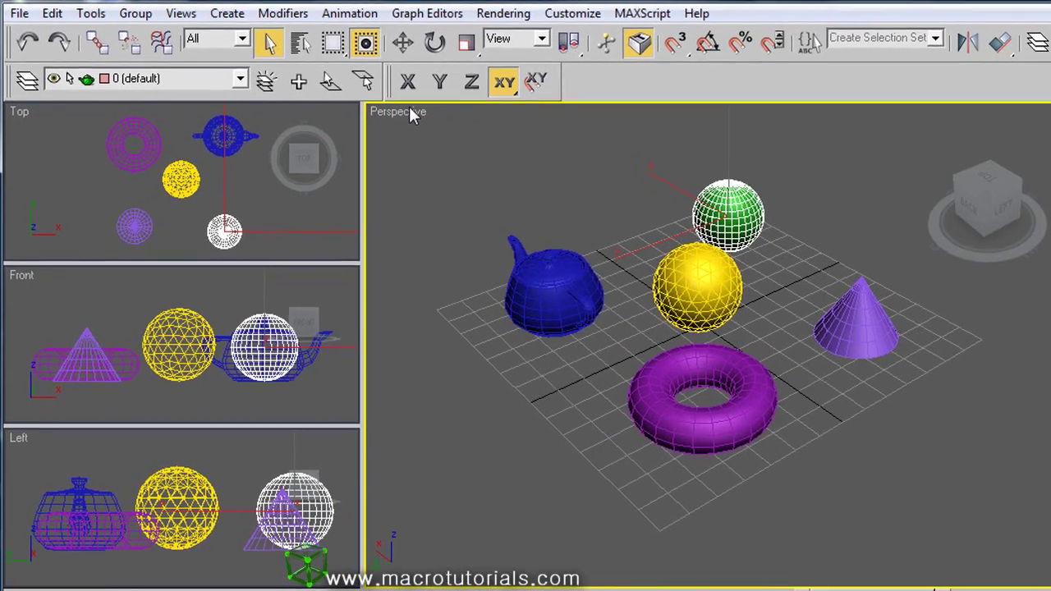
right_click(393, 130)
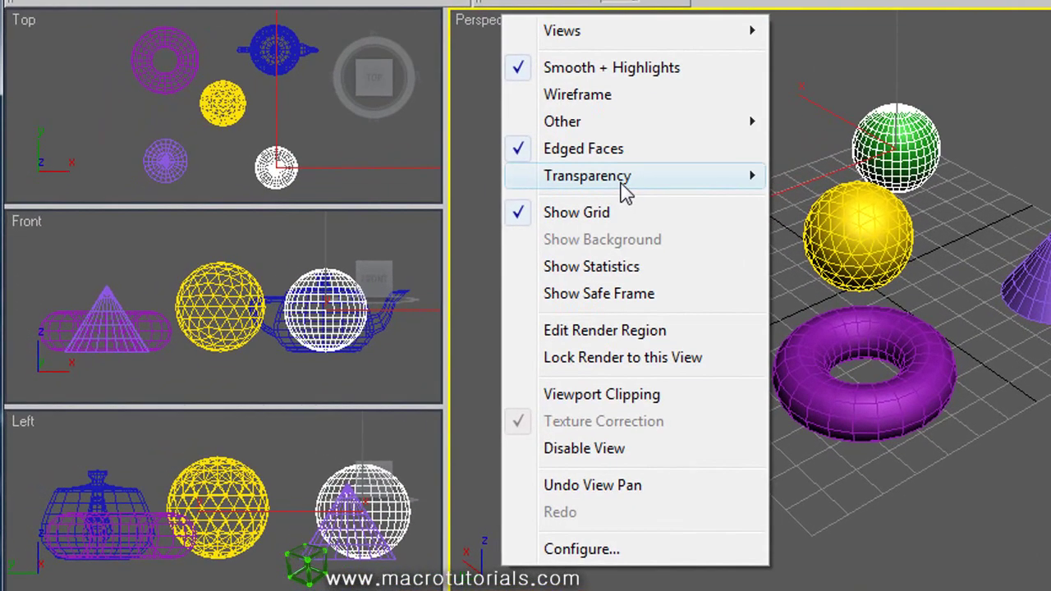
left_click(612, 150)
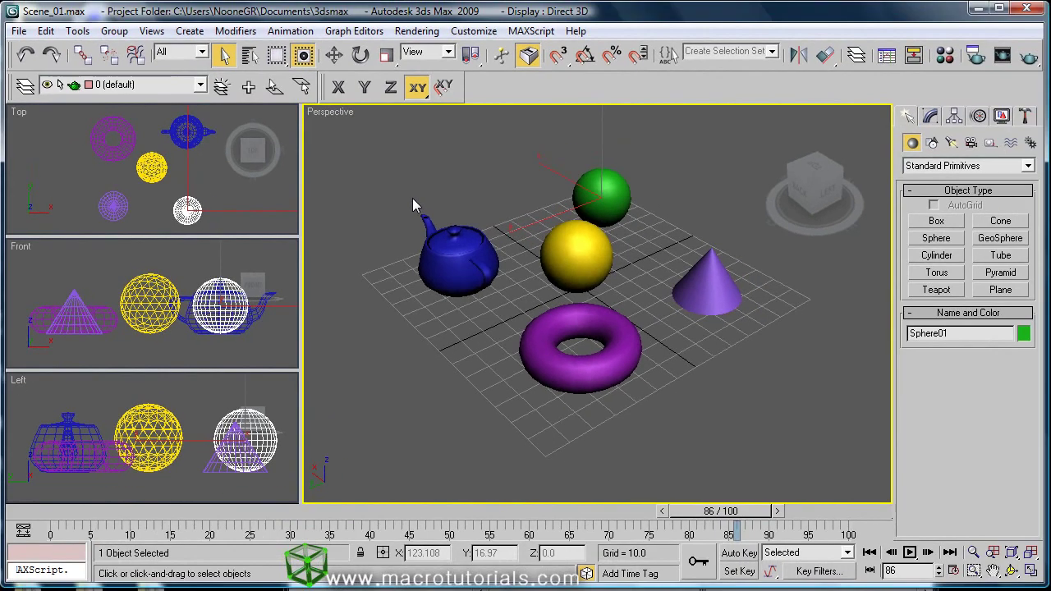
Step: Deselect the green sphere and turn on Display Selected with Edged Faces in Viewport Configuration
left_click(801, 384)
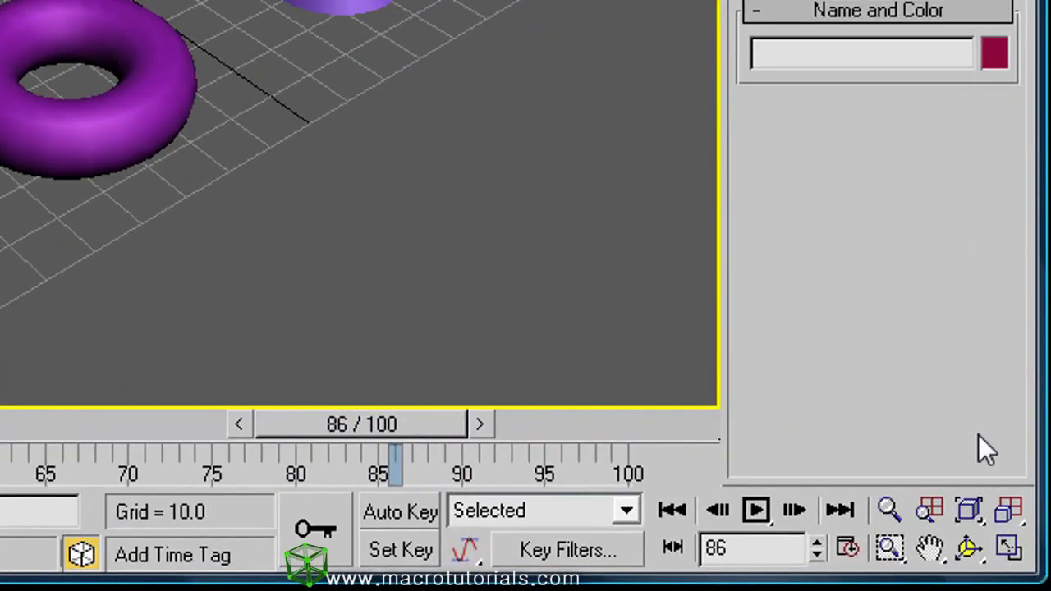
right_click(1004, 550)
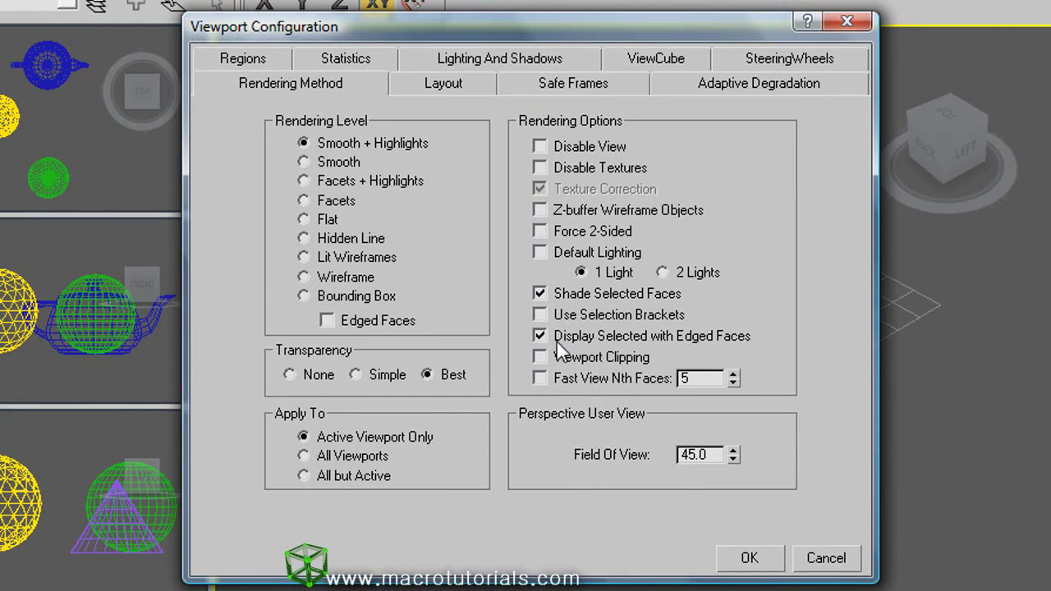
left_click(750, 558)
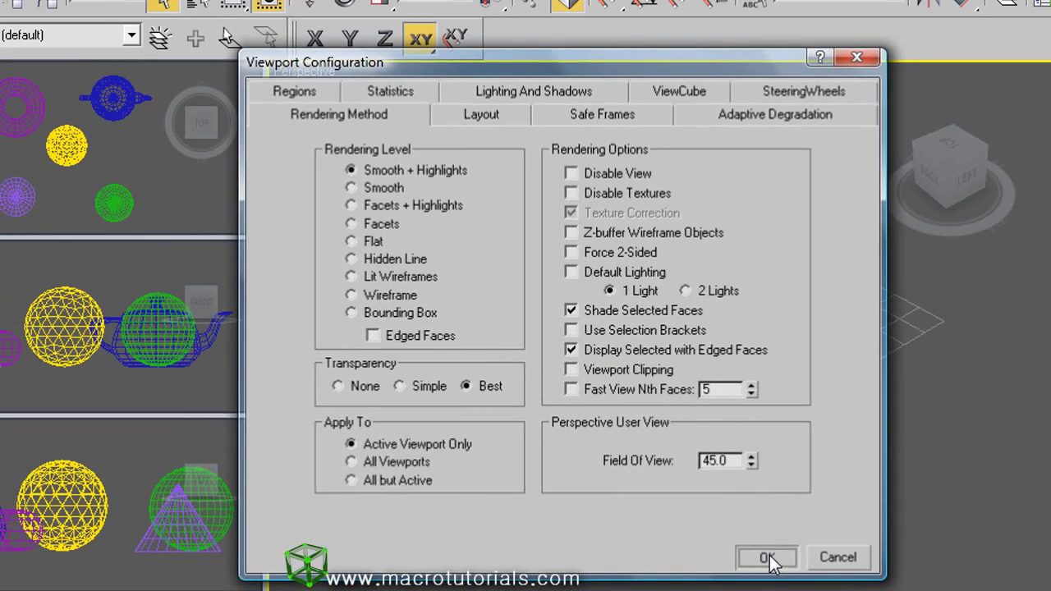
Step: Select the torus, teapot, yellow sphere, green sphere and cone in turn, finishing on the yellow sphere
left_click(690, 422)
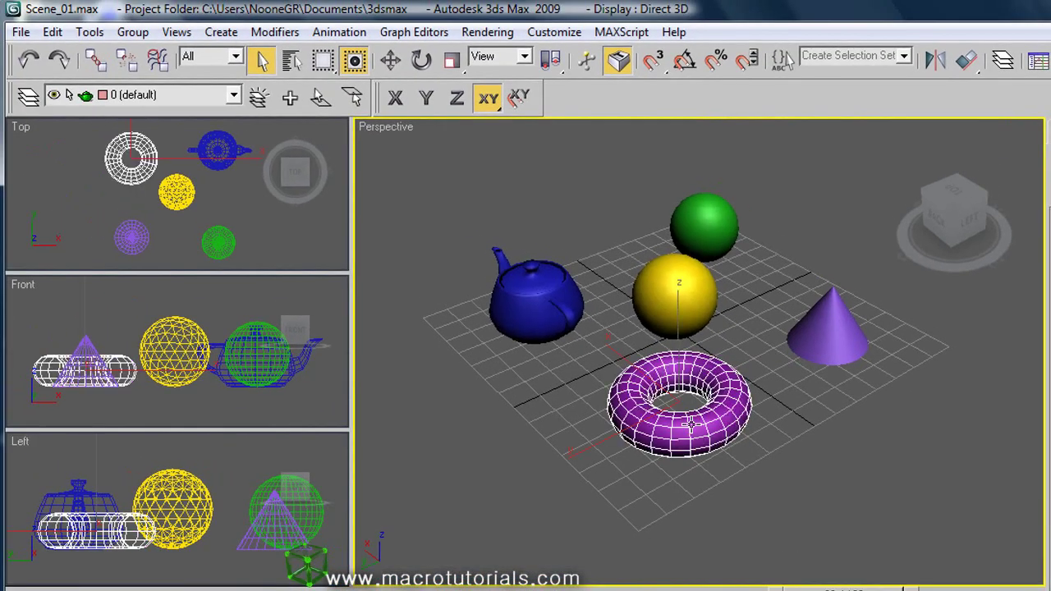
left_click(555, 317)
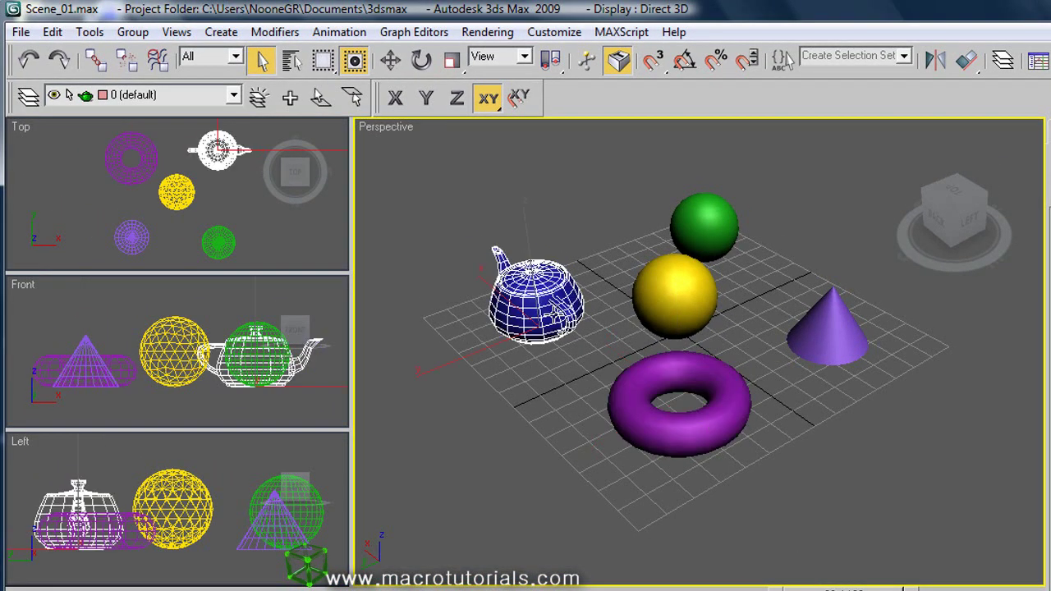
left_click(675, 284)
left_click(699, 222)
left_click(831, 318)
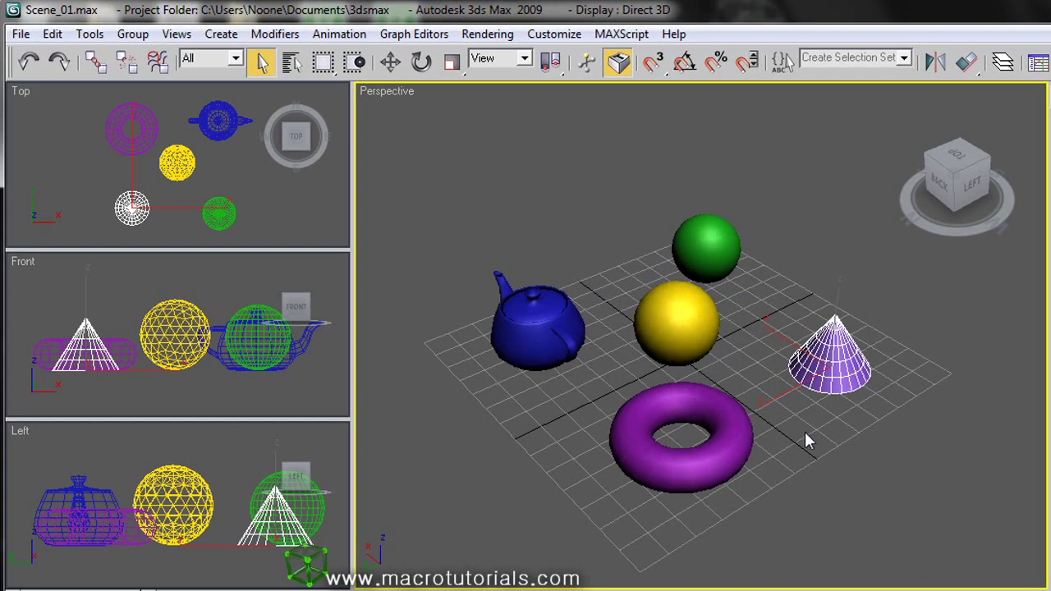
left_click(682, 340)
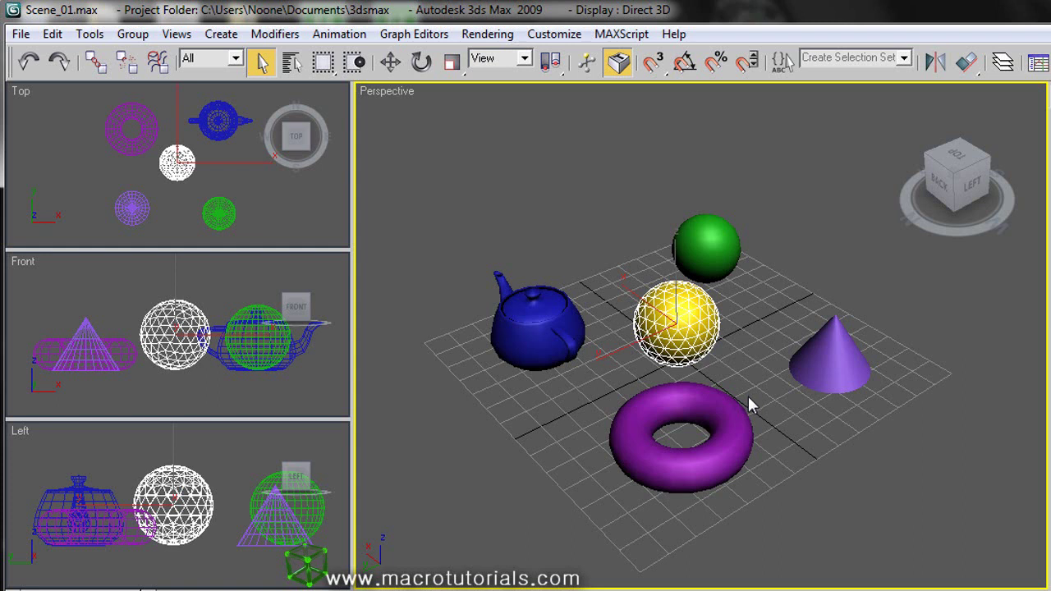
Step: Ctrl-click to add the torus, cone, green sphere and teapot to the selection
key("ctrl")
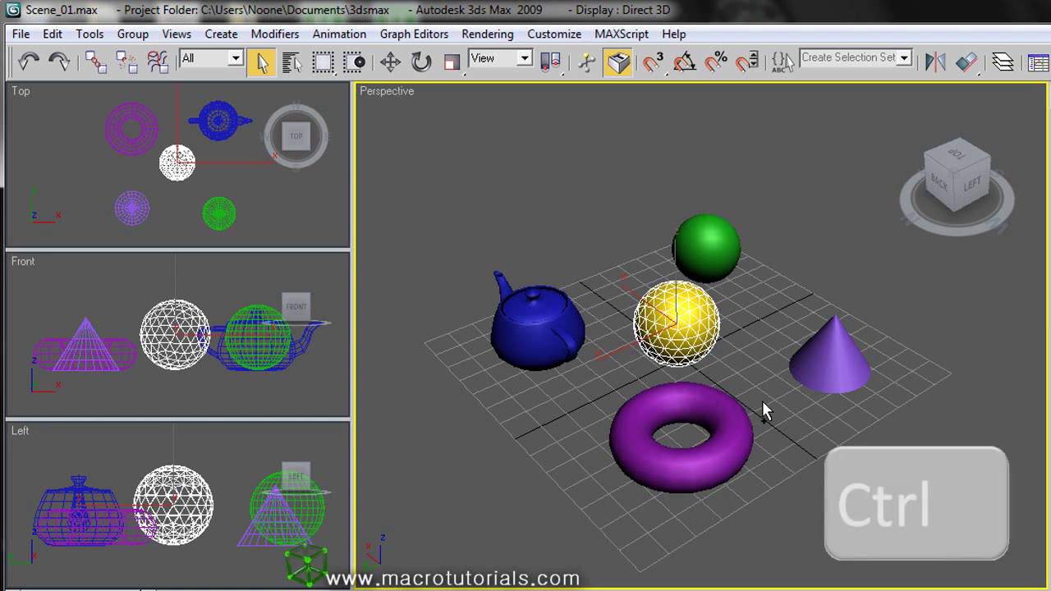
left_click(736, 415, "ctrl")
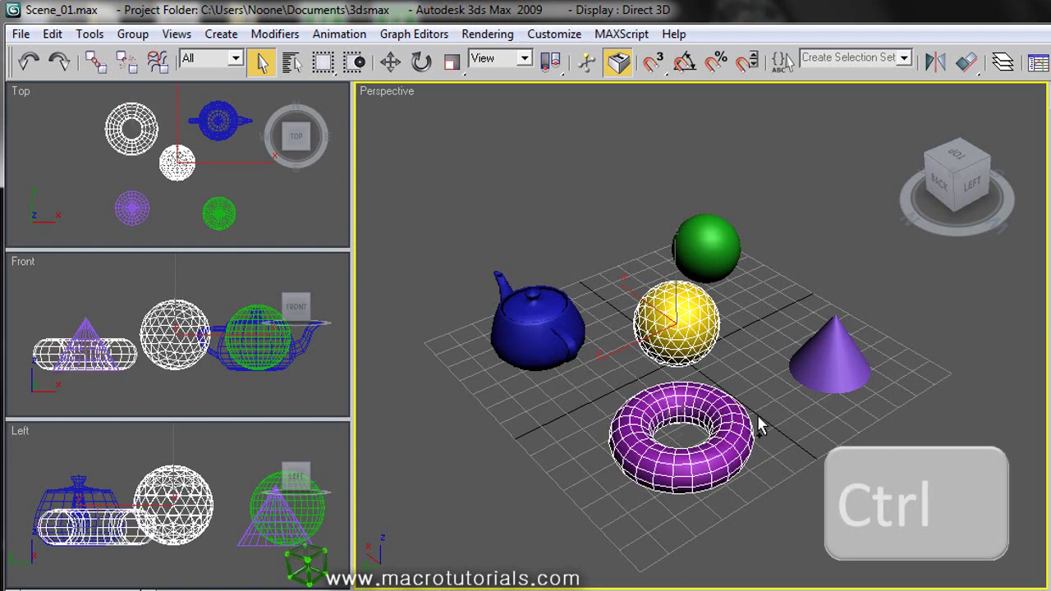
key("ctrl")
left_click(801, 355, "ctrl")
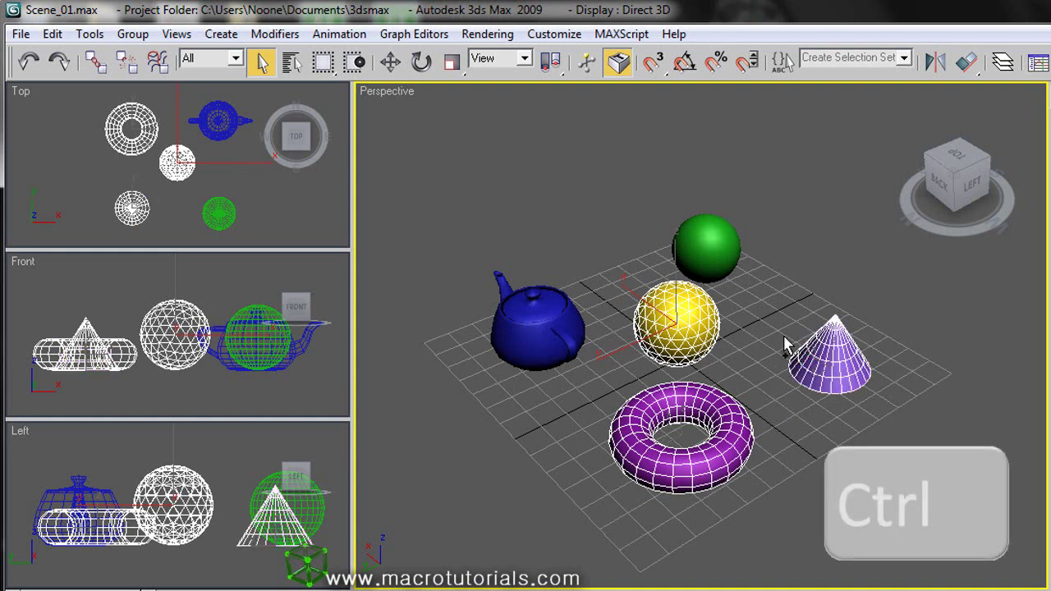
left_click(692, 242, "ctrl")
left_click(561, 305, "ctrl")
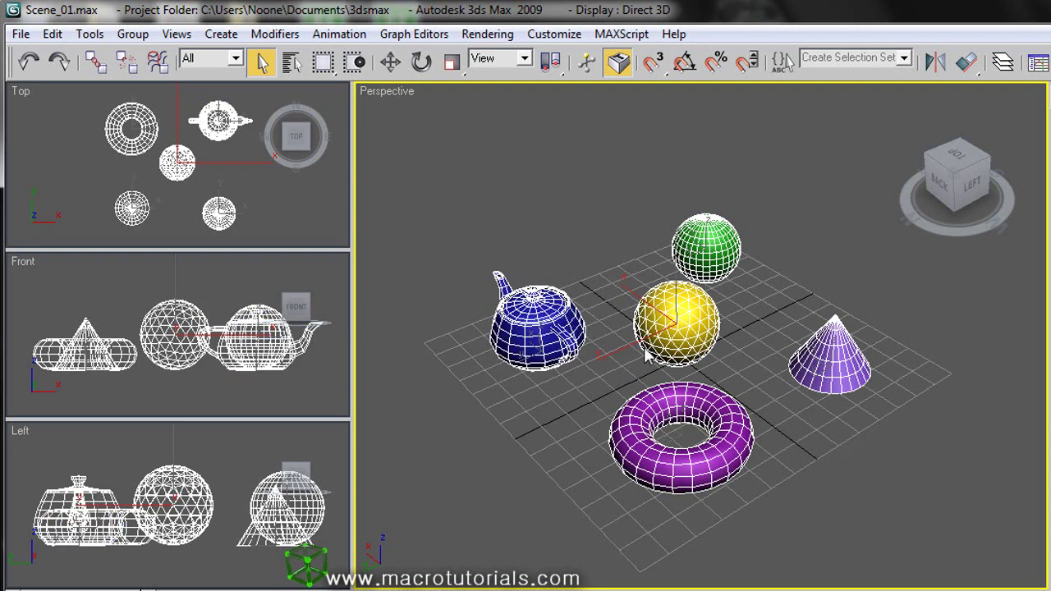
Step: Remove the yellow sphere, torus, cone, teapot and green sphere from the selection
key("ctrl")
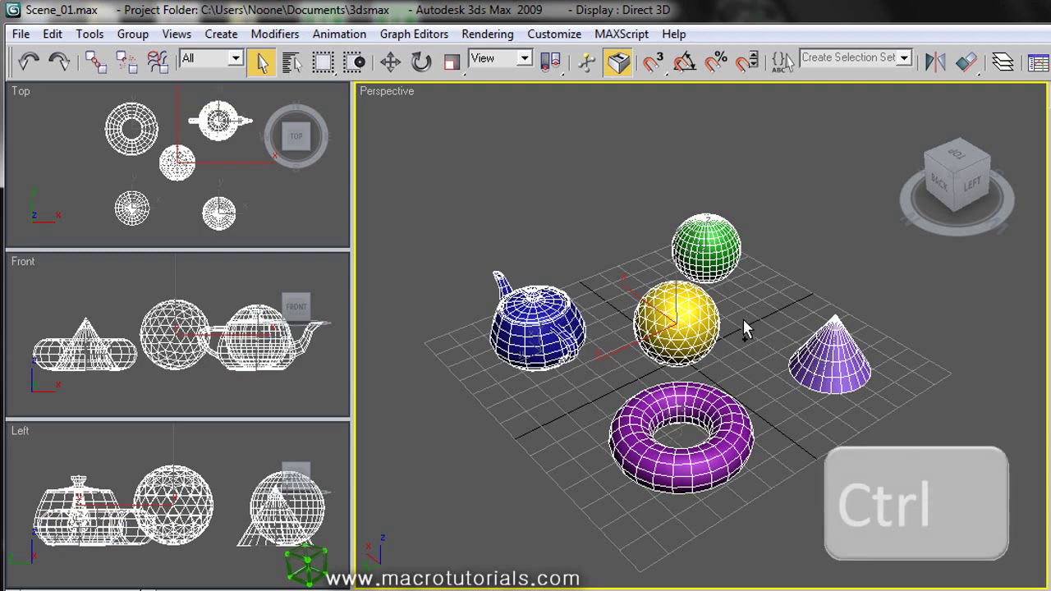
left_click(699, 327, "ctrl")
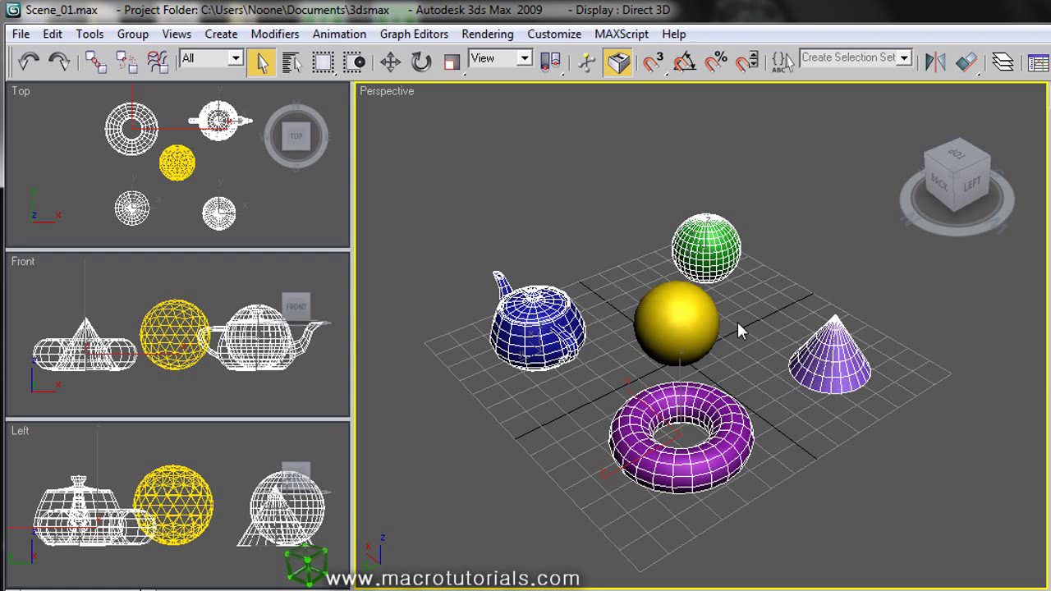
key("ctrl")
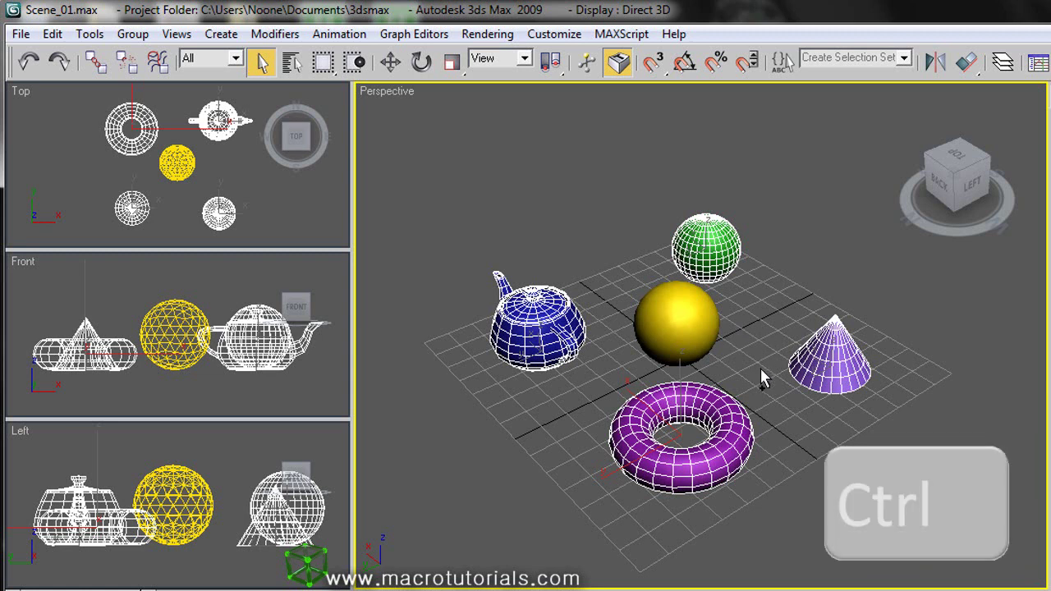
left_click(723, 407, "ctrl")
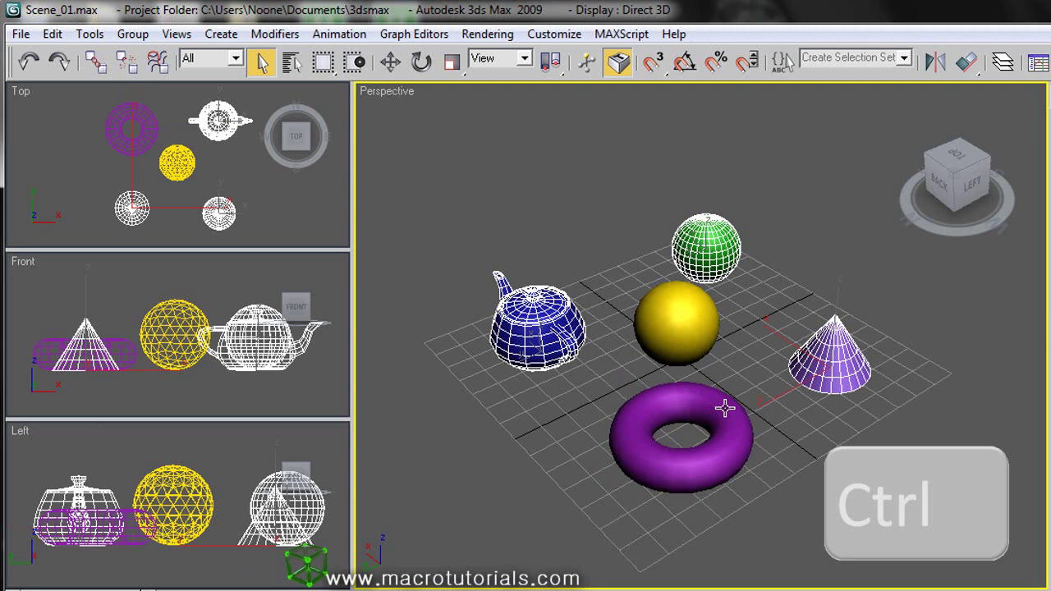
left_click(827, 347, "ctrl")
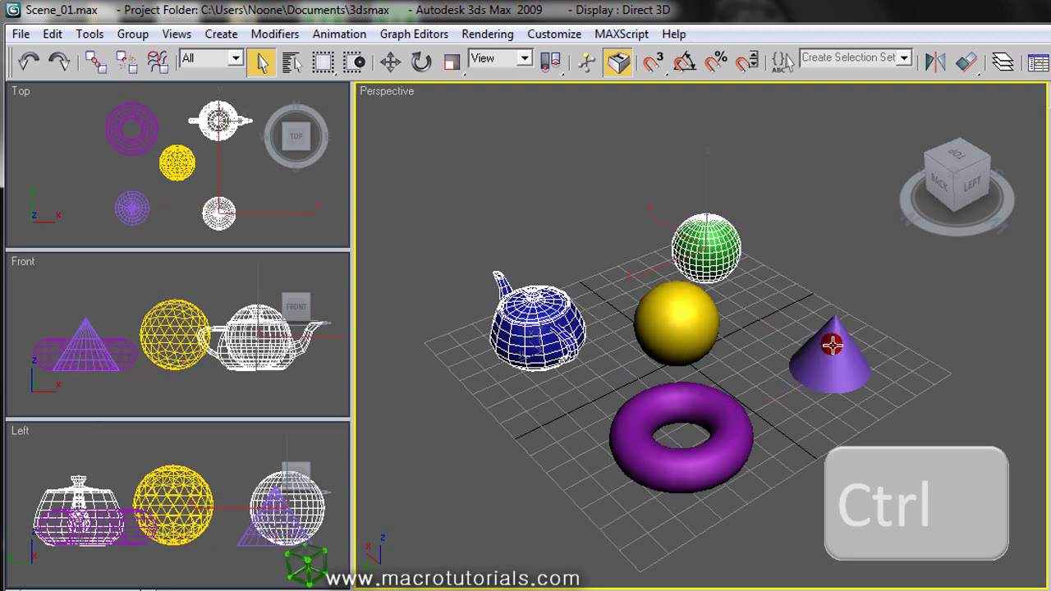
left_click(806, 231)
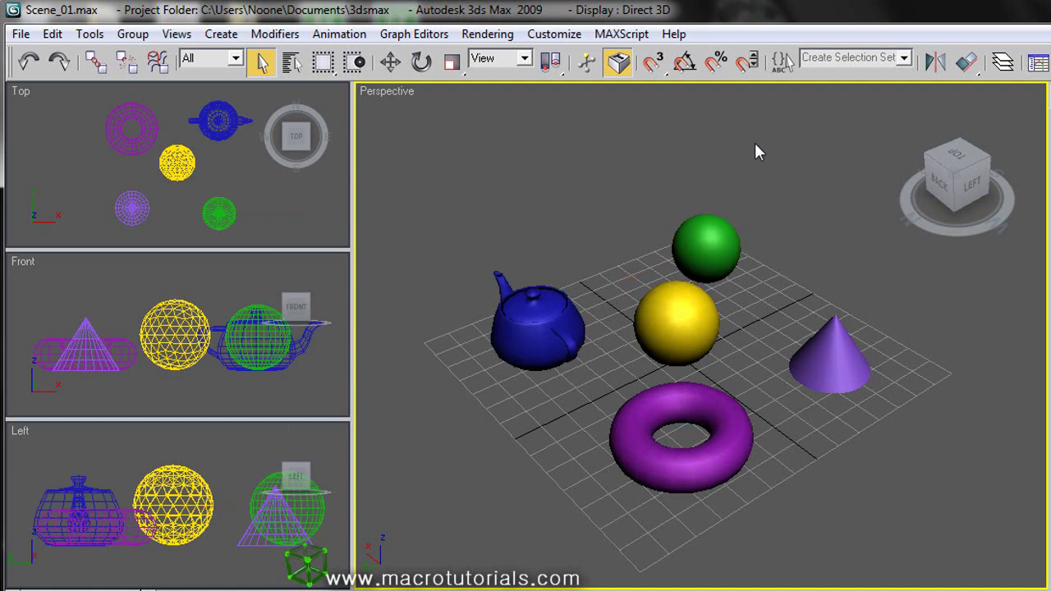
Step: Drag a crossing rectangle over the teapot and both spheres in the Perspective view
left_click_drag(757, 151, 553, 371)
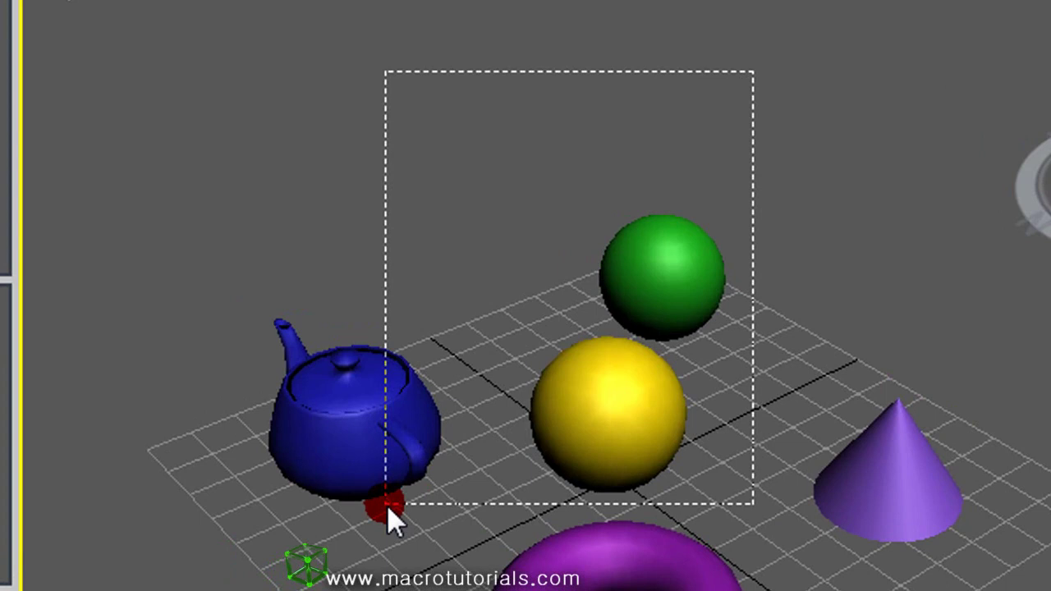
left_click_drag(388, 507, 387, 505)
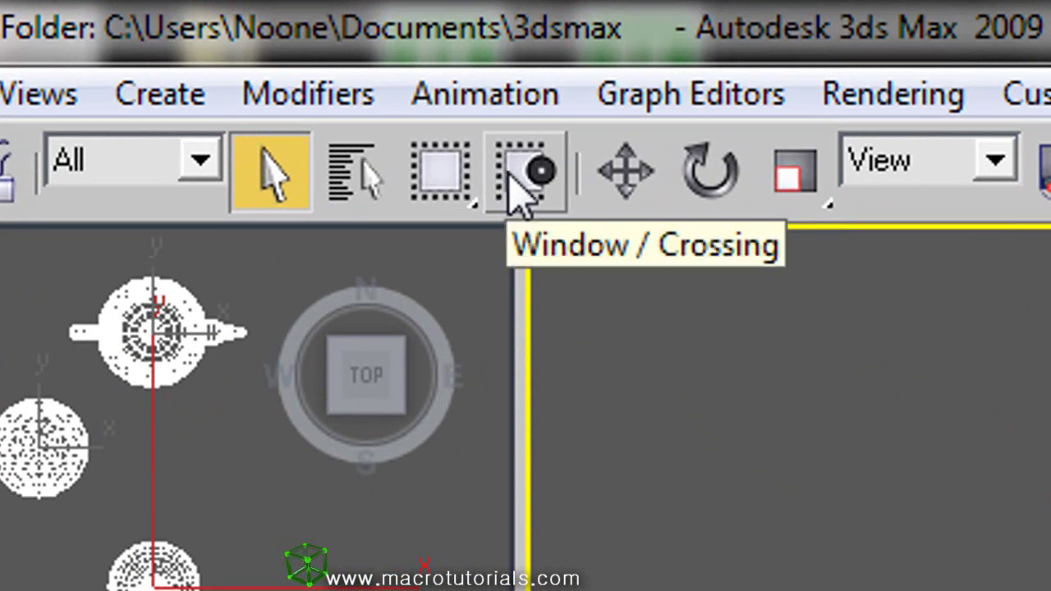
Step: Switch to Window mode and drag a rectangle enclosing the spheres and only part of the teapot
left_click(537, 204)
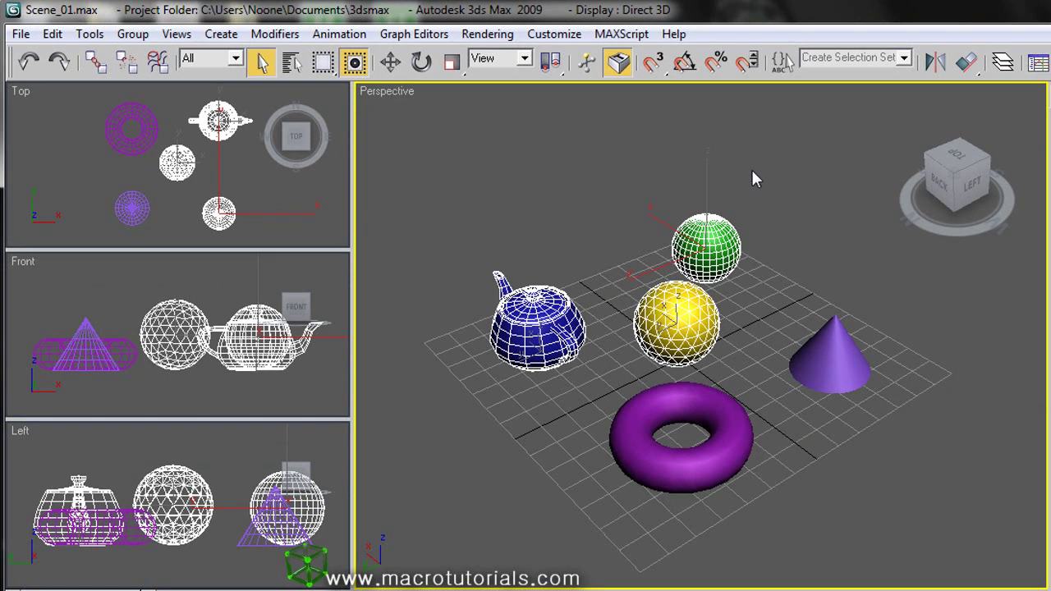
left_click_drag(763, 158, 540, 378)
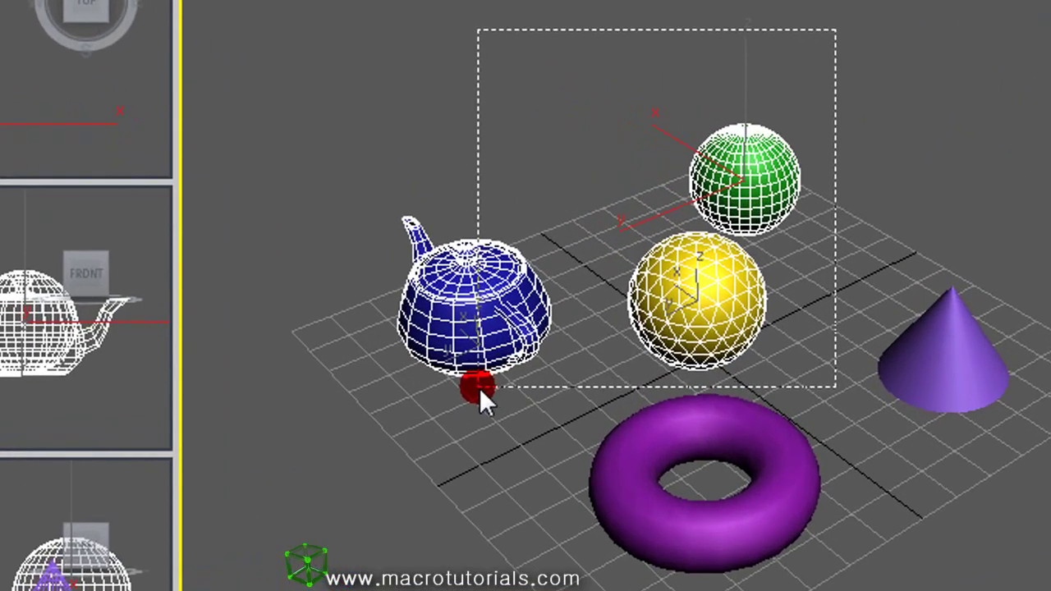
left_click_drag(479, 386, 482, 385)
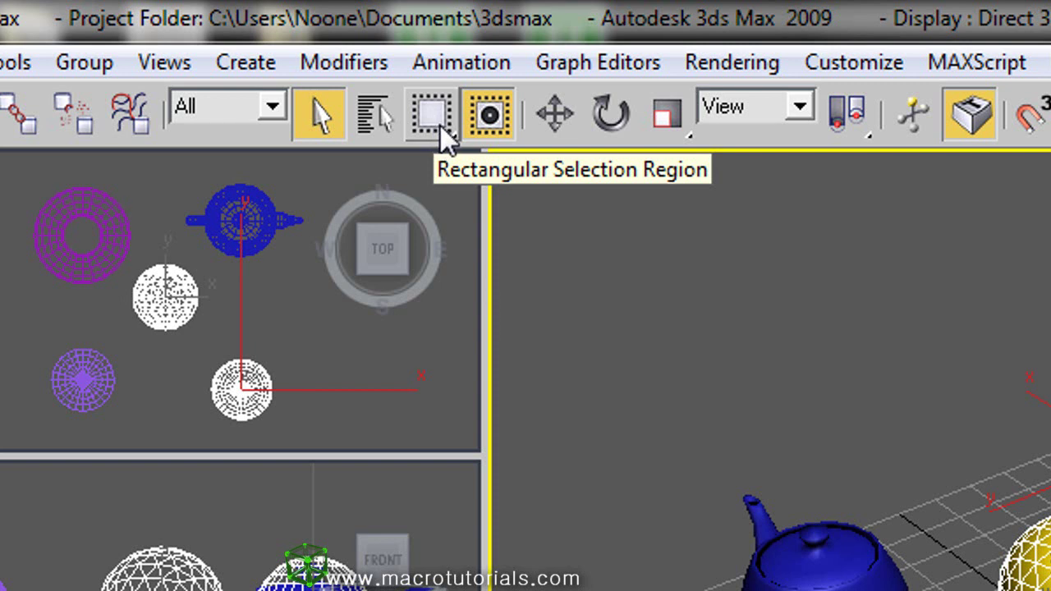
Step: Change the selection region shape to Circular Selection Region
left_click(440, 126)
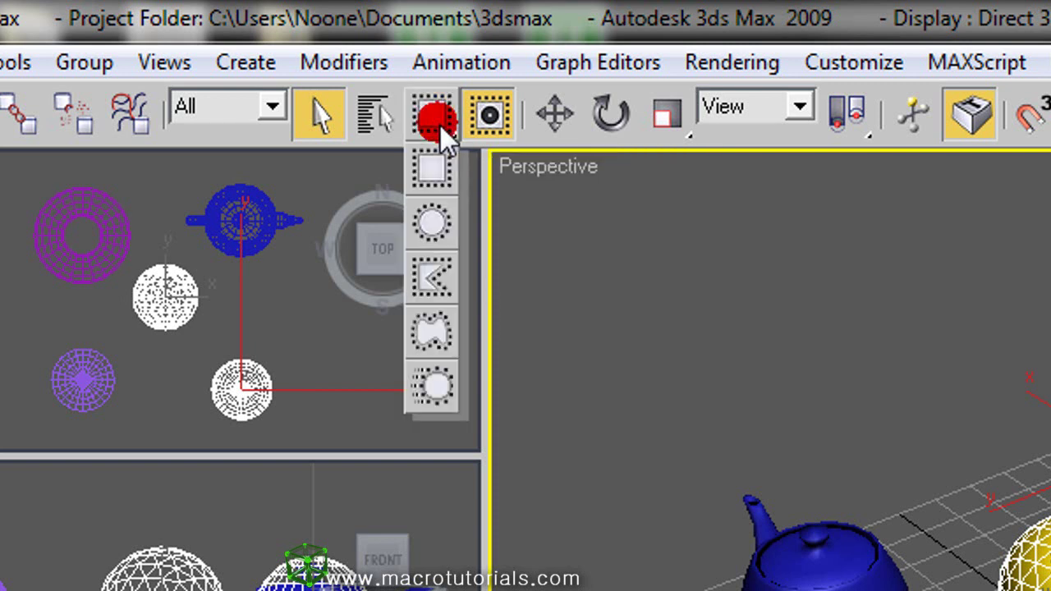
left_click_drag(440, 124, 438, 233)
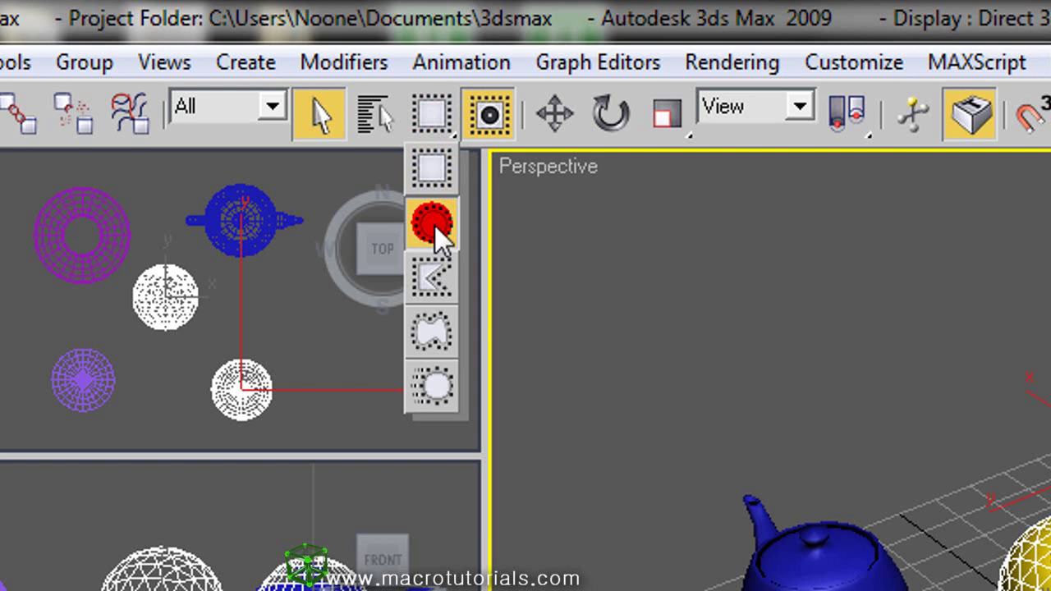
left_click_drag(446, 239, 446, 239)
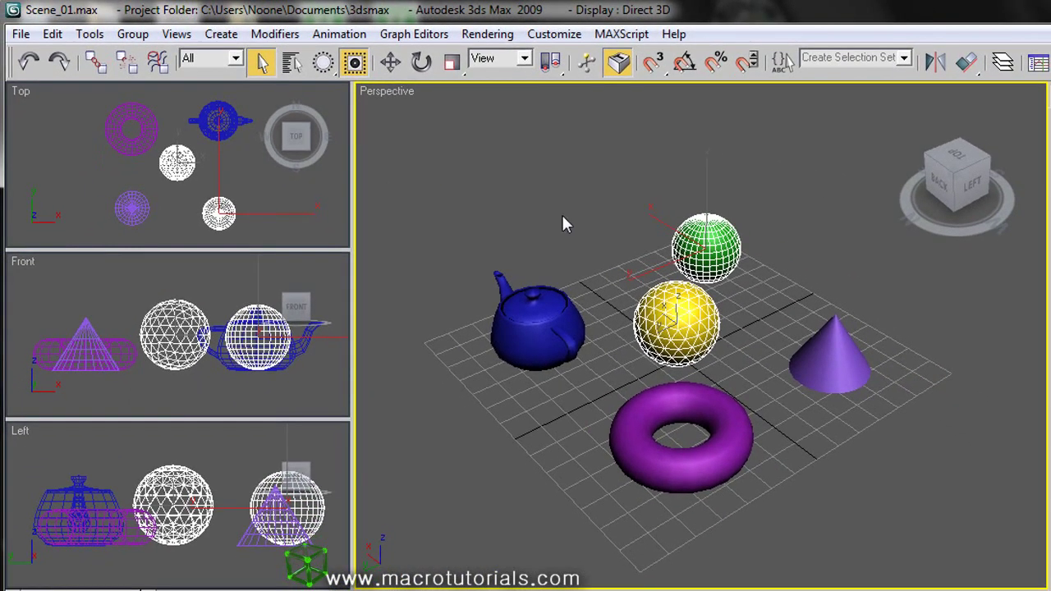
Step: Drag selection circles over the spheres and teapot, clear them, then circle the green sphere
left_click_drag(634, 264, 760, 351)
left_click_drag(574, 192, 500, 415)
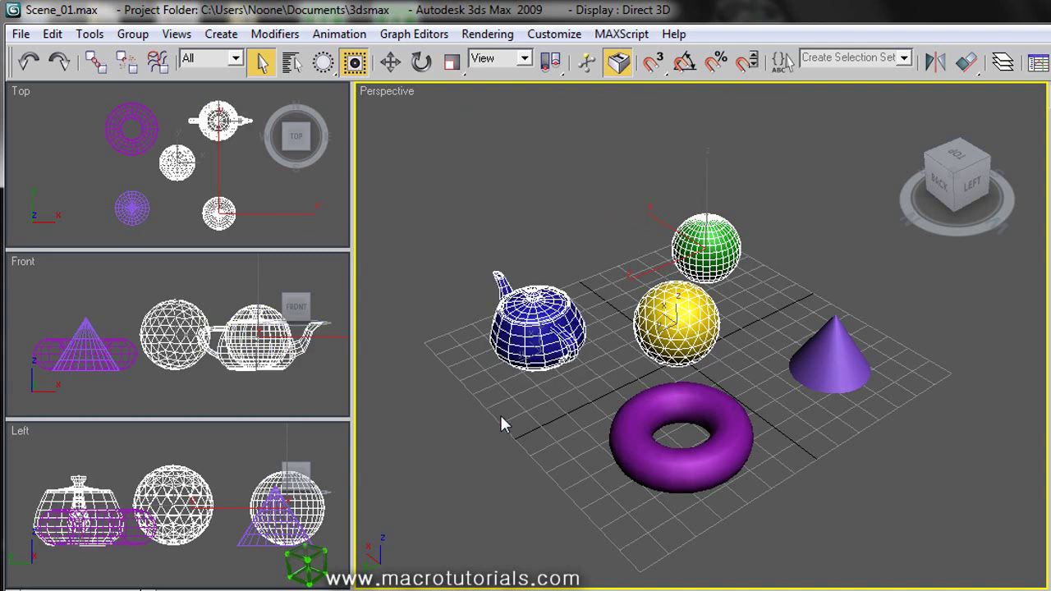
left_click(754, 384)
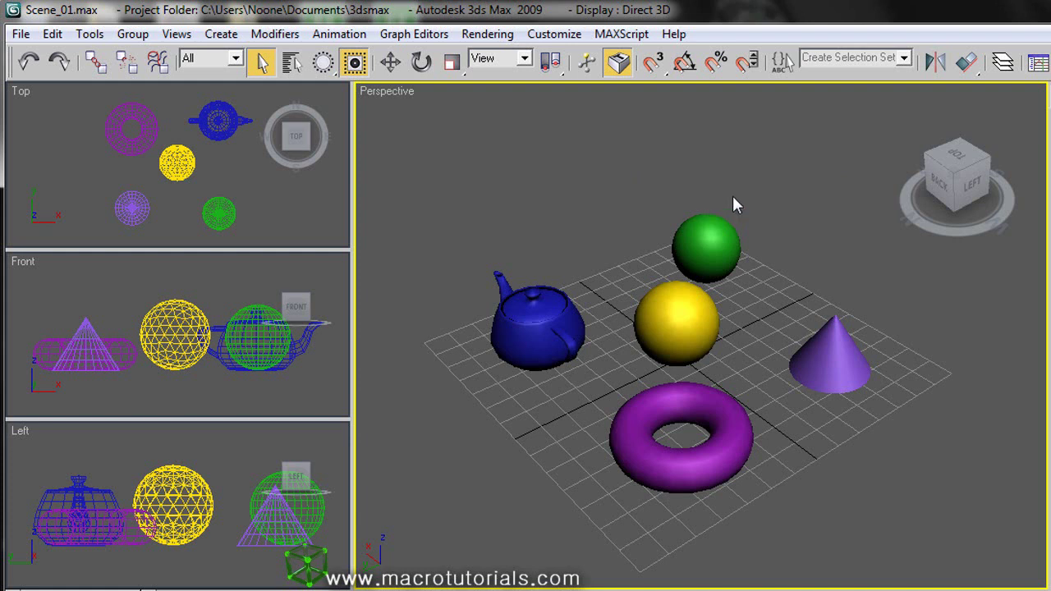
left_click_drag(743, 197, 654, 377)
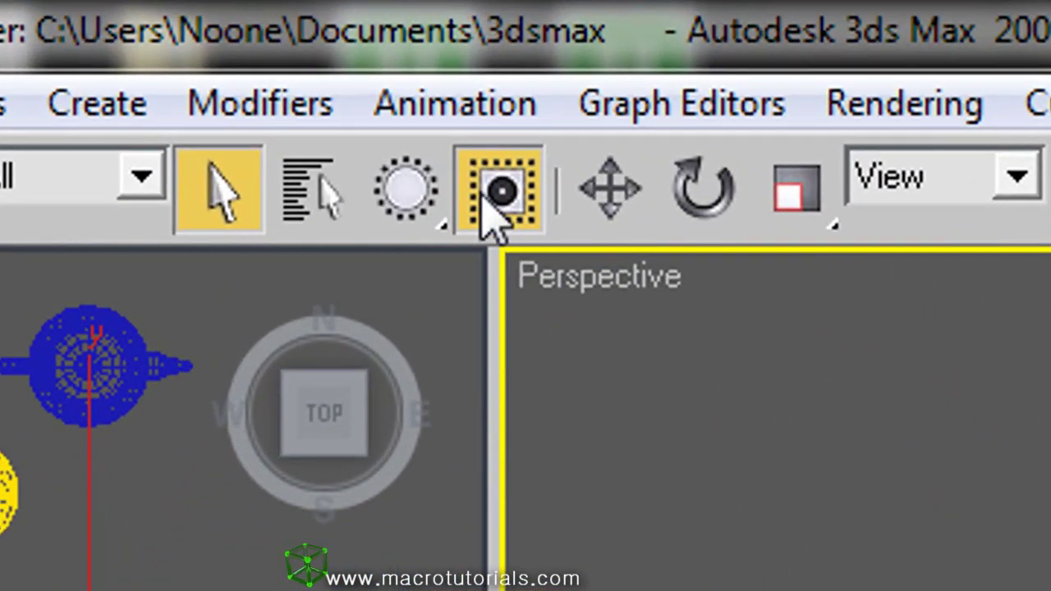
Step: Switch back to Crossing, choose Fence Selection Region, and draw the first fence side near the teapot
left_click(494, 211)
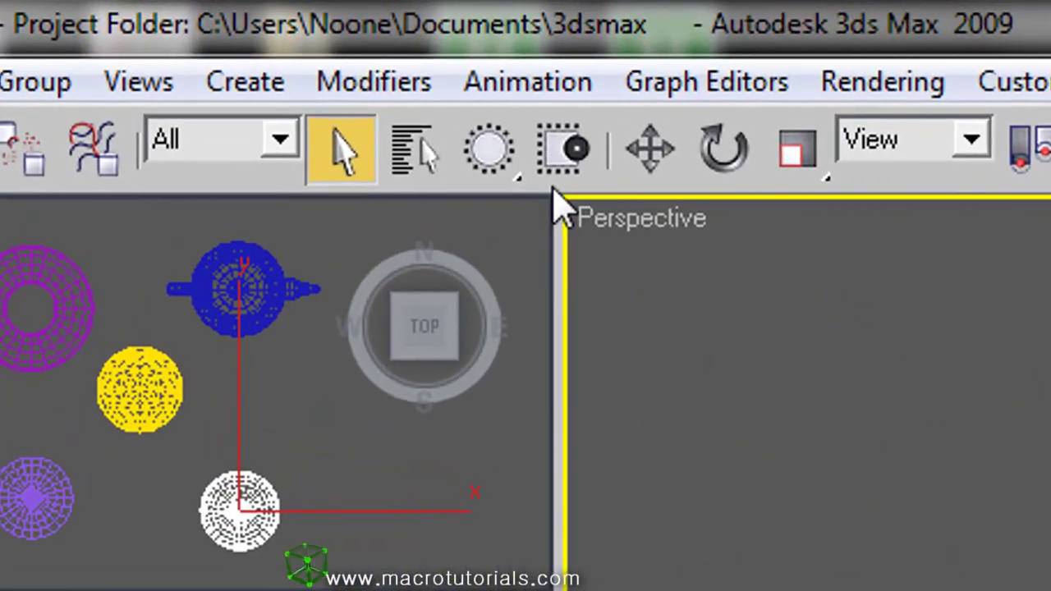
left_click_drag(492, 146, 510, 379)
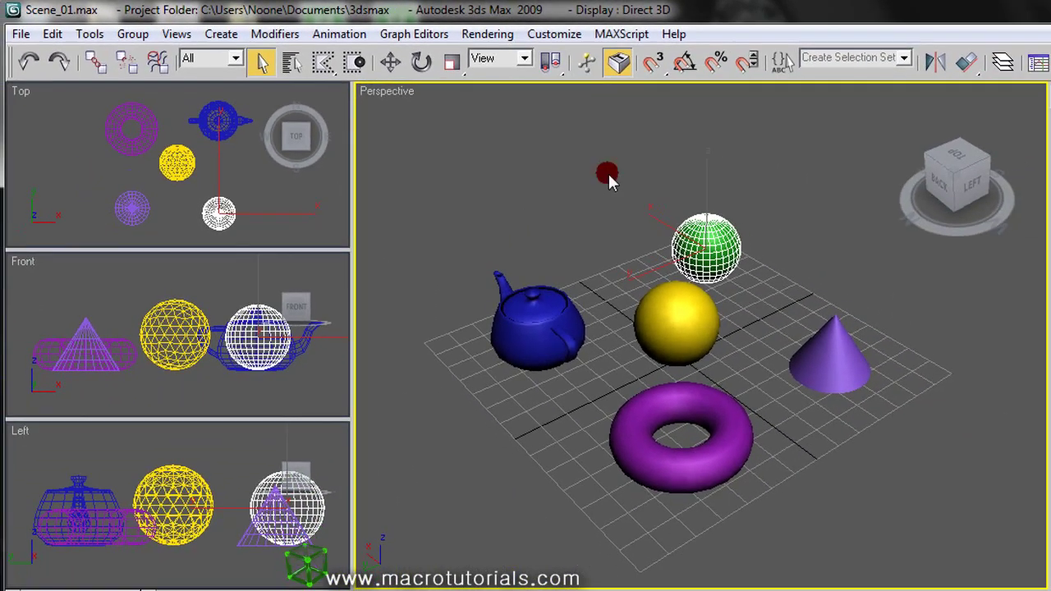
left_click_drag(590, 184, 450, 279)
Step: Place fence corners around the teapot and spheres, close the fence, then clear the selection
left_click(465, 415)
left_click(737, 371)
left_click(772, 263)
left_click(754, 183)
left_click(666, 168)
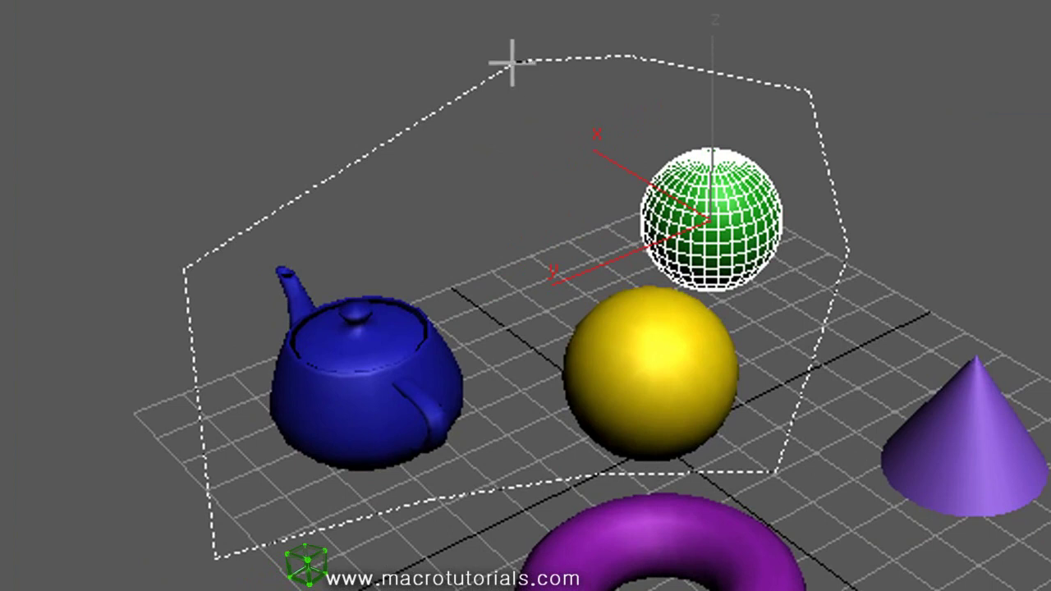
left_click(512, 61)
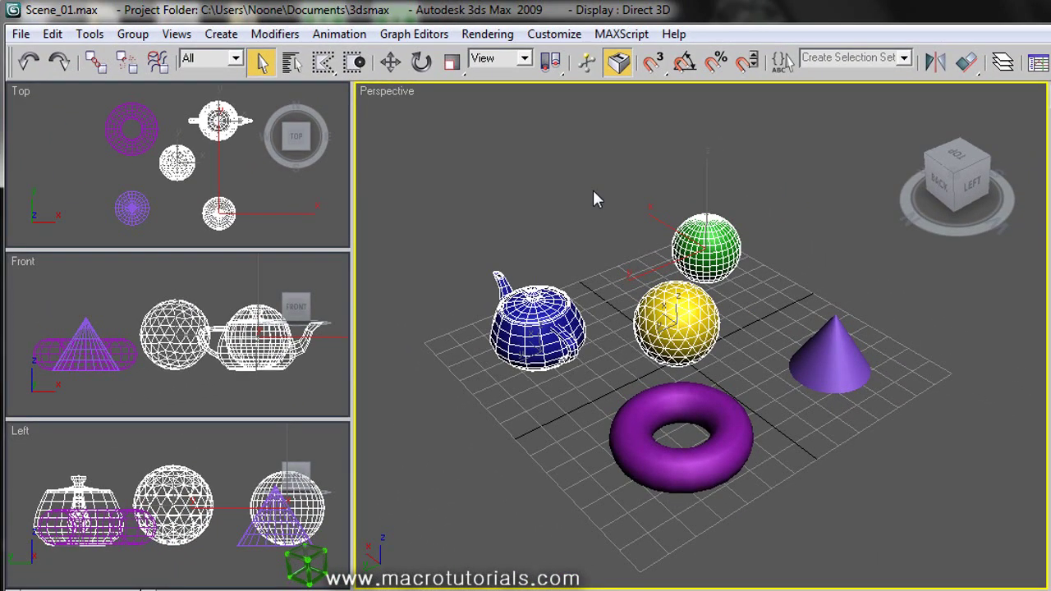
left_click(713, 160)
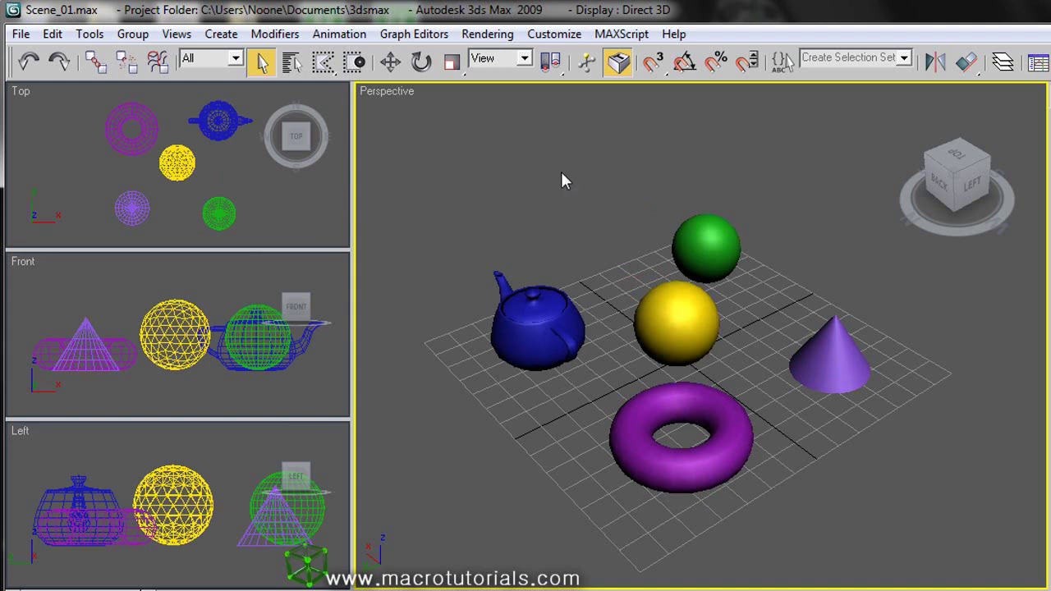
Step: Choose Lasso Selection Region and trace a lasso around the teapot and both spheres
left_click_drag(322, 62, 321, 186)
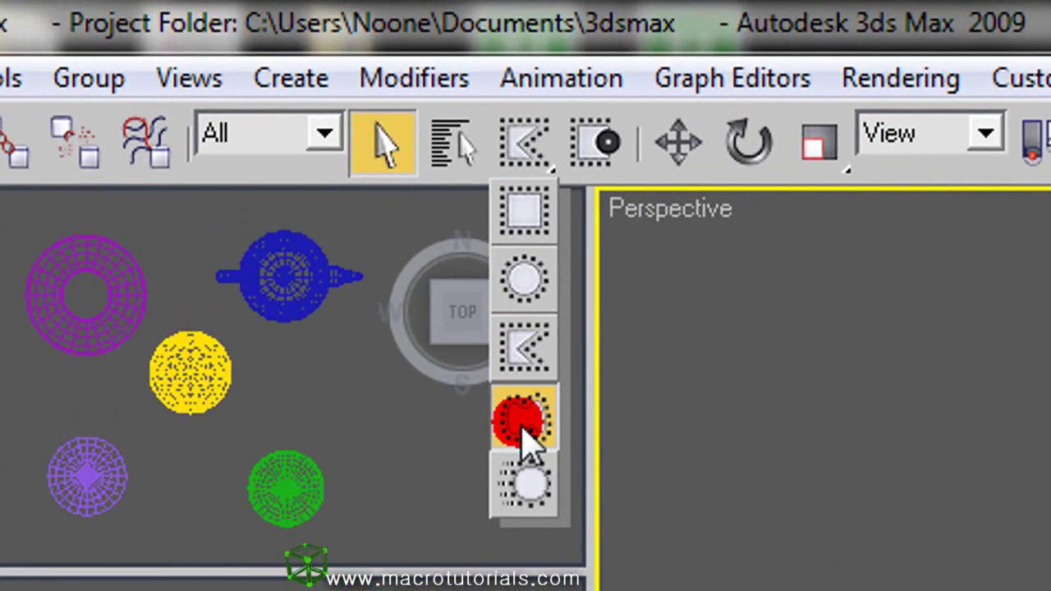
left_click_drag(522, 428, 524, 447)
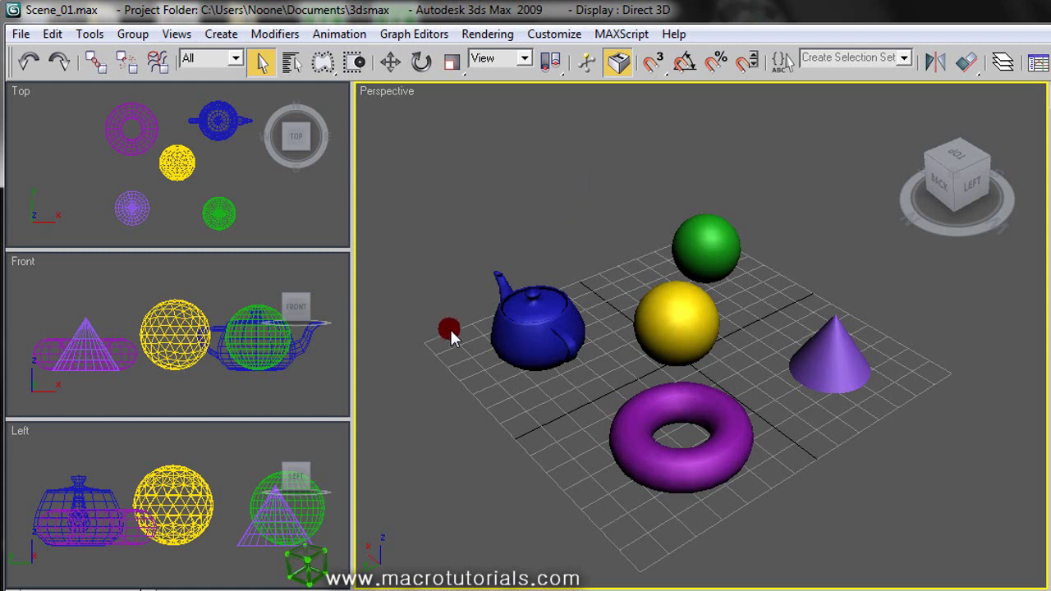
mouse_move(550, 401)
left_mouse_down()
mouse_move(581, 422)
mouse_move(575, 466)
left_mouse_up()
mouse_move(633, 523)
left_mouse_down()
mouse_move(732, 545)
mouse_move(791, 490)
left_mouse_up()
mouse_move(799, 431)
left_mouse_down()
mouse_move(763, 383)
mouse_move(750, 342)
mouse_move(744, 314)
mouse_move(764, 270)
mouse_move(763, 223)
mouse_move(738, 174)
left_mouse_up()
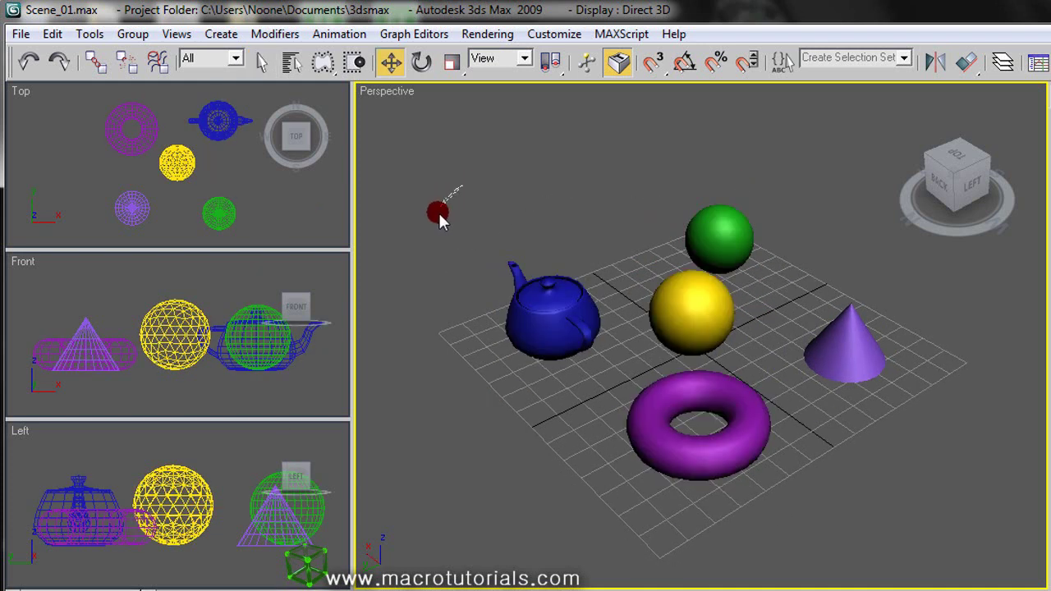
mouse_move(432, 318)
left_mouse_down()
mouse_move(539, 387)
mouse_move(607, 378)
mouse_move(660, 345)
mouse_move(681, 293)
mouse_move(662, 235)
mouse_move(586, 149)
mouse_move(583, 174)
left_mouse_up()
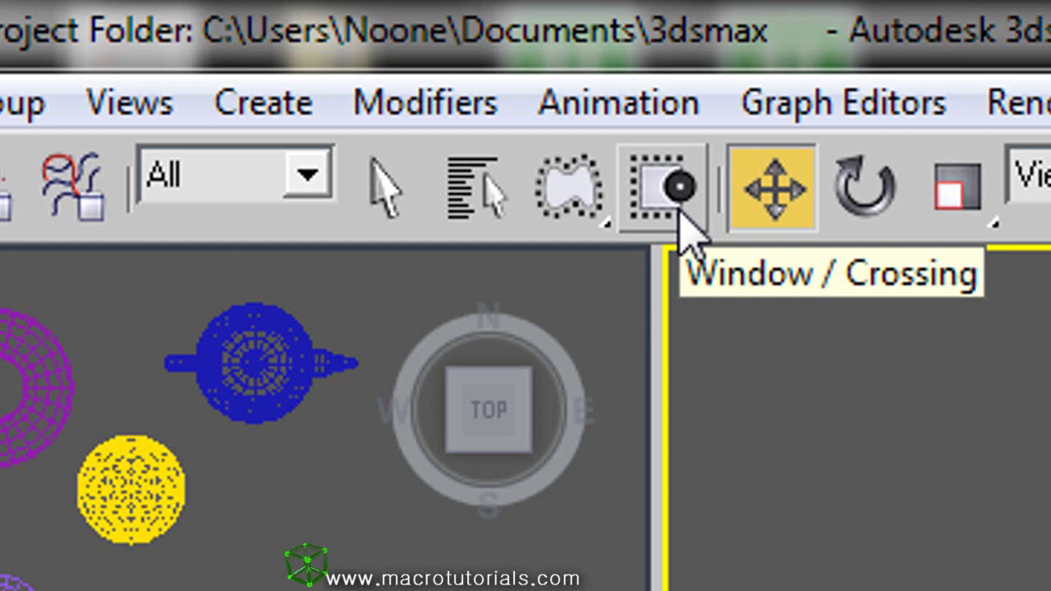
Step: Lasso-select the cone with a fully-enclosed region, then deselect it
left_click(679, 221)
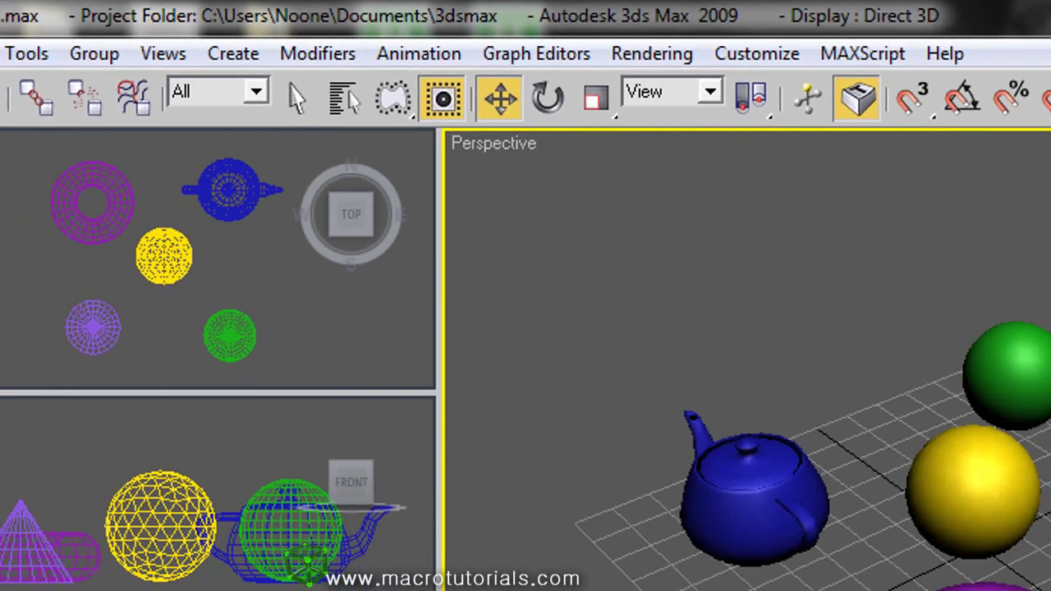
left_click_drag(1050, 590, 1050, 590)
left_click_drag(737, 396, 752, 337)
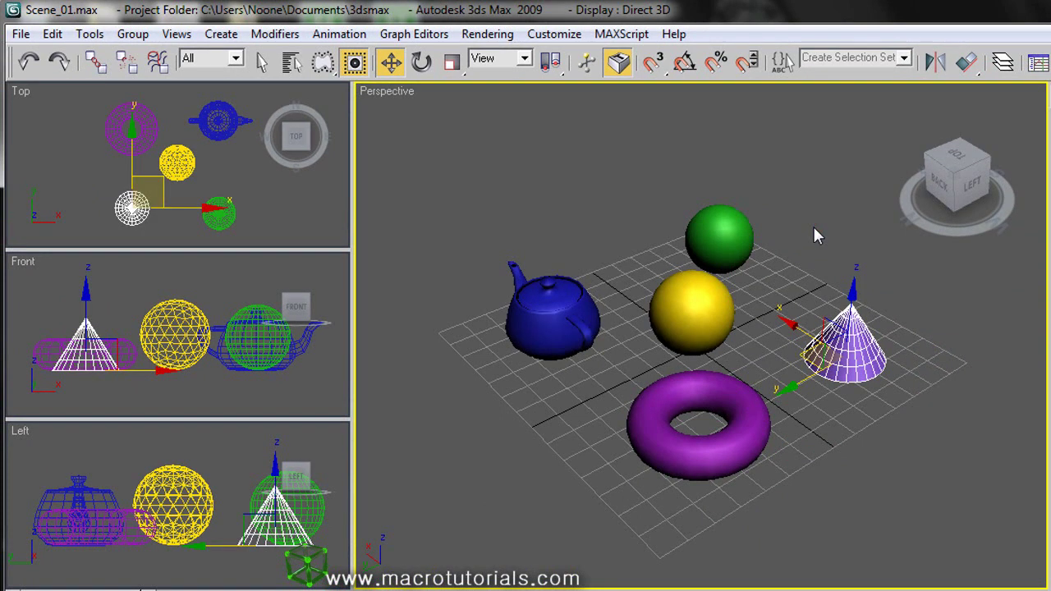
left_click(424, 137)
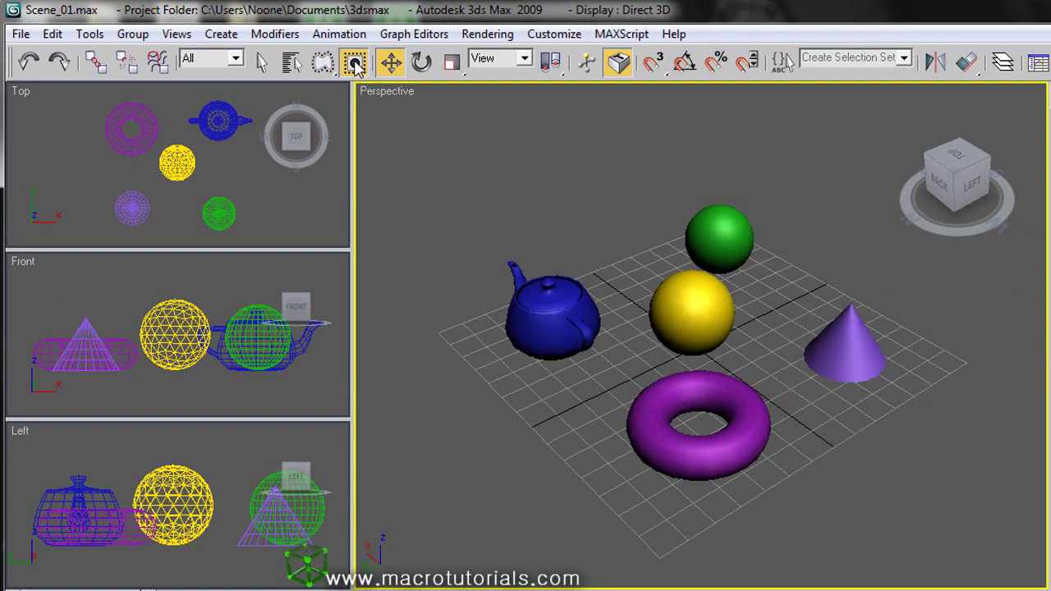
Step: Switch to Paint Selection Region, paint-select the teapot, yellow sphere and cone, then clear the selection
left_click(322, 63)
left_click_drag(369, 85, 376, 284)
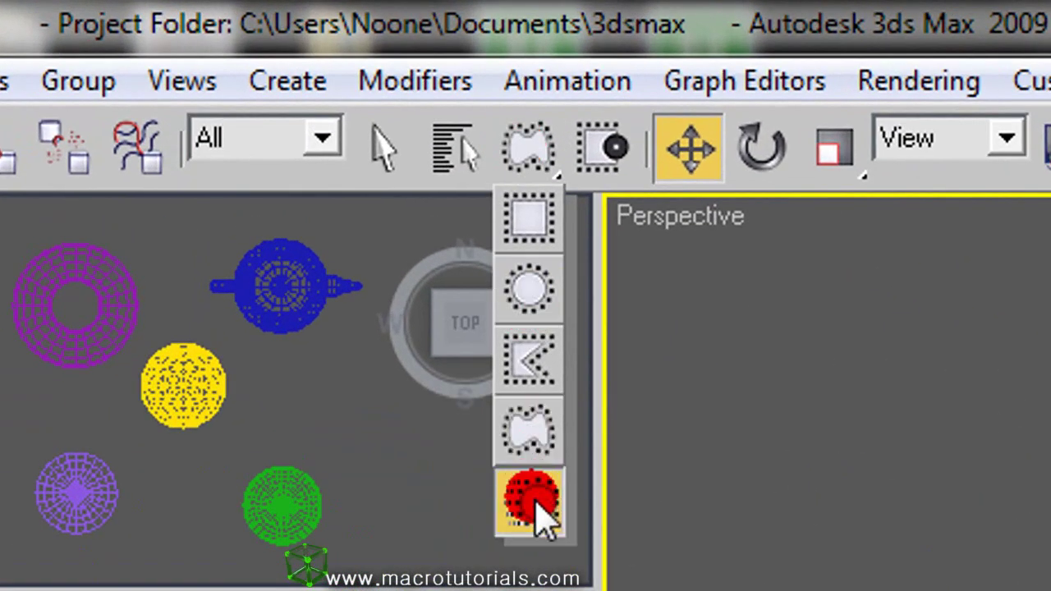
left_click_drag(538, 513, 538, 513)
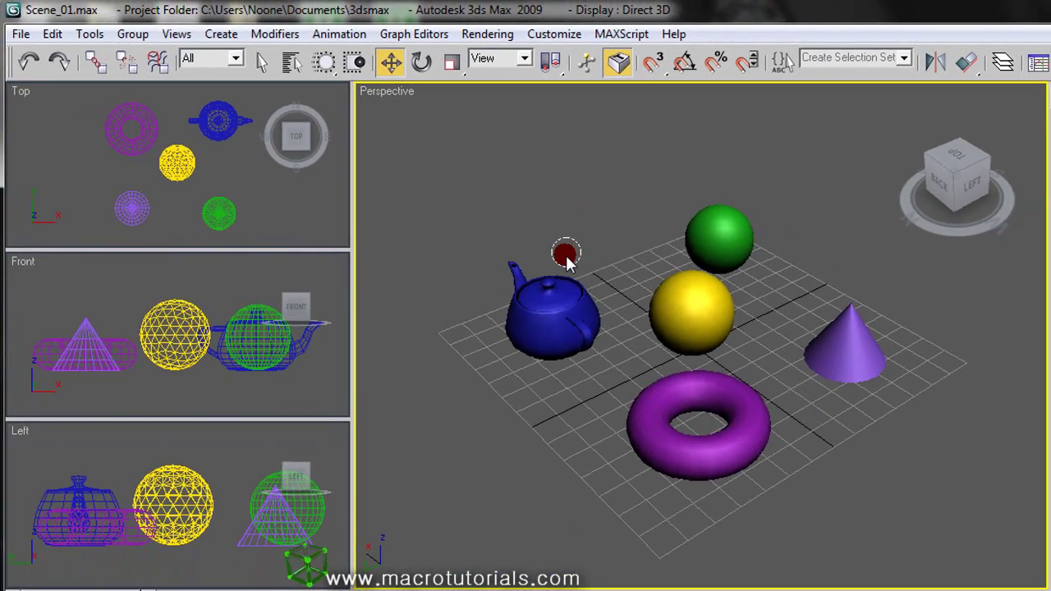
left_click(564, 275)
left_click(677, 303, "ctrl")
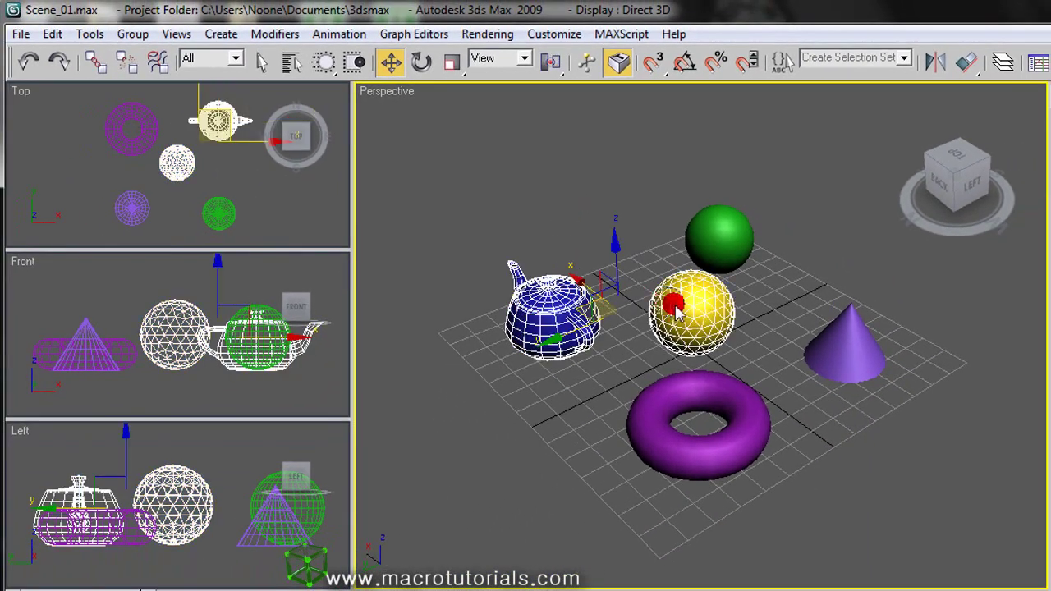
left_click(824, 335, "ctrl")
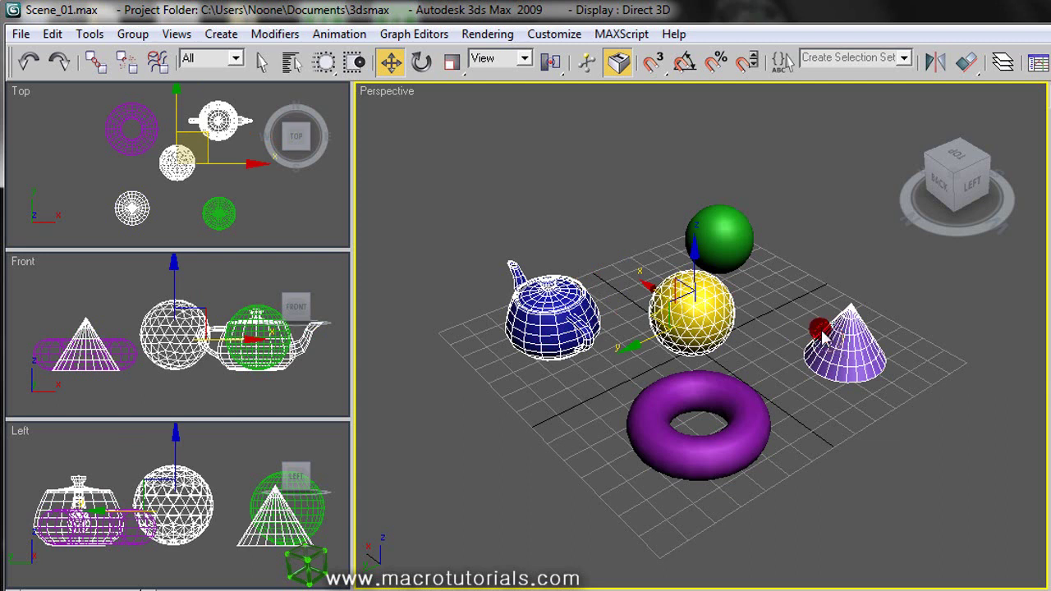
left_click(806, 233)
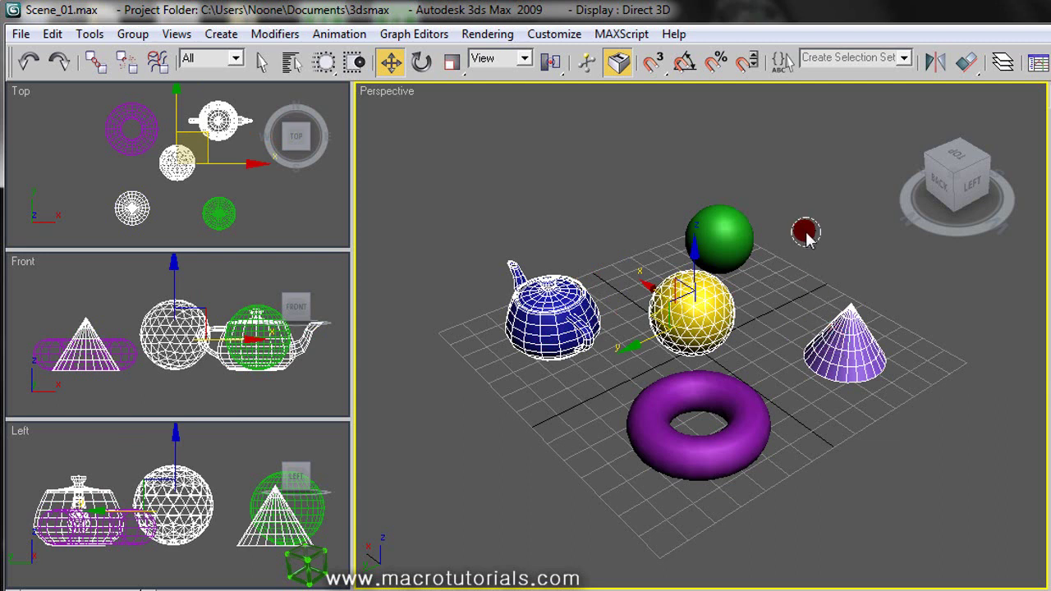
left_click(419, 149)
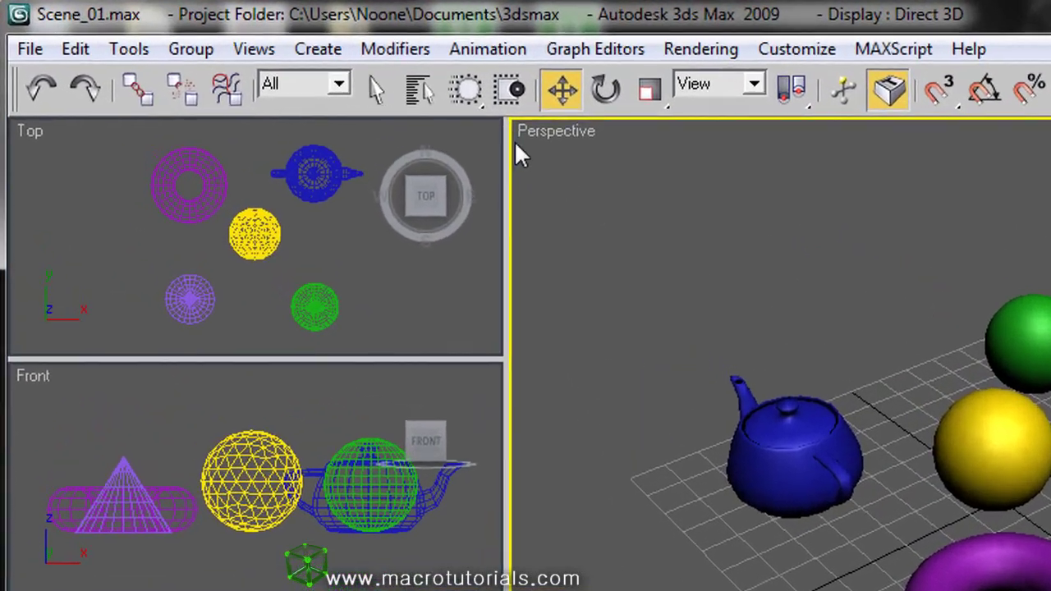
Step: Lower the Paint Selection Brush Size in Preference Settings from 15 to 12
right_click(324, 63)
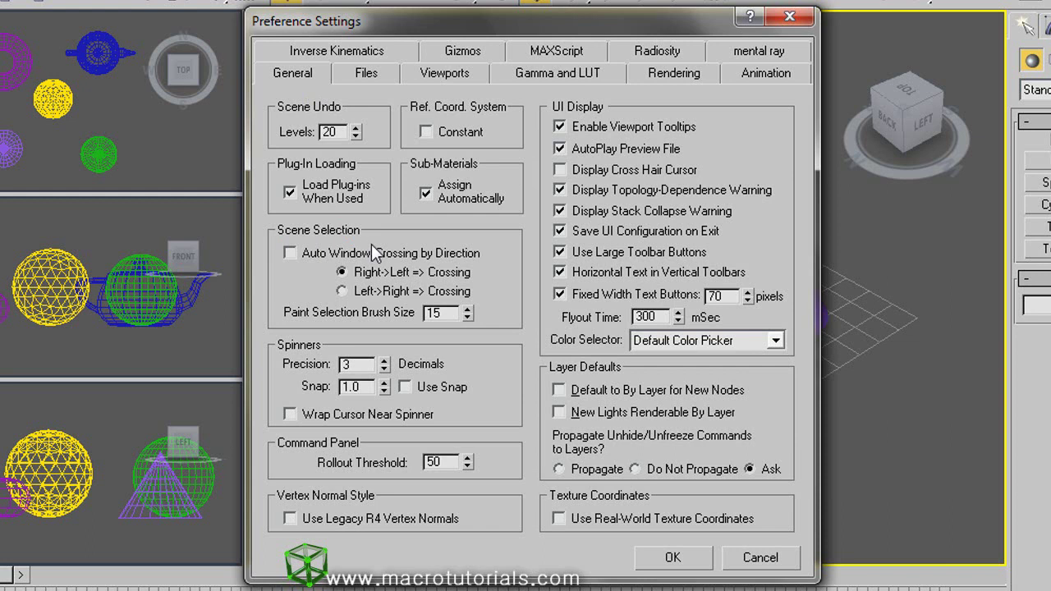
left_click(467, 316)
left_click(467, 317)
left_click(467, 317)
left_click(667, 559)
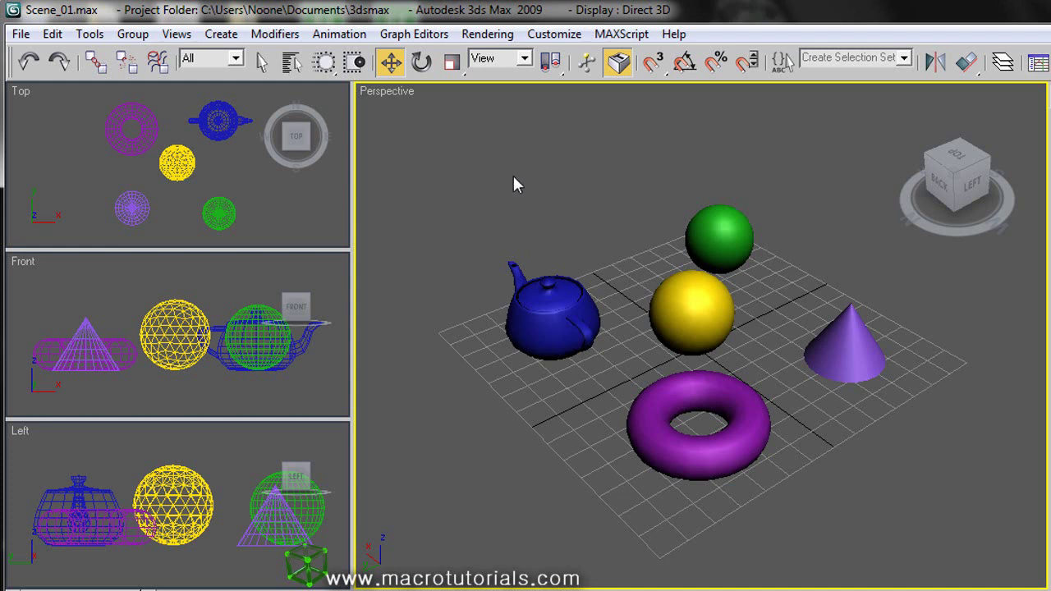
Step: With Rectangular region and Window/Crossing on, window-select the spheres, crossing-select four objects, then deselect
left_click_drag(324, 62, 329, 97)
left_click(354, 63)
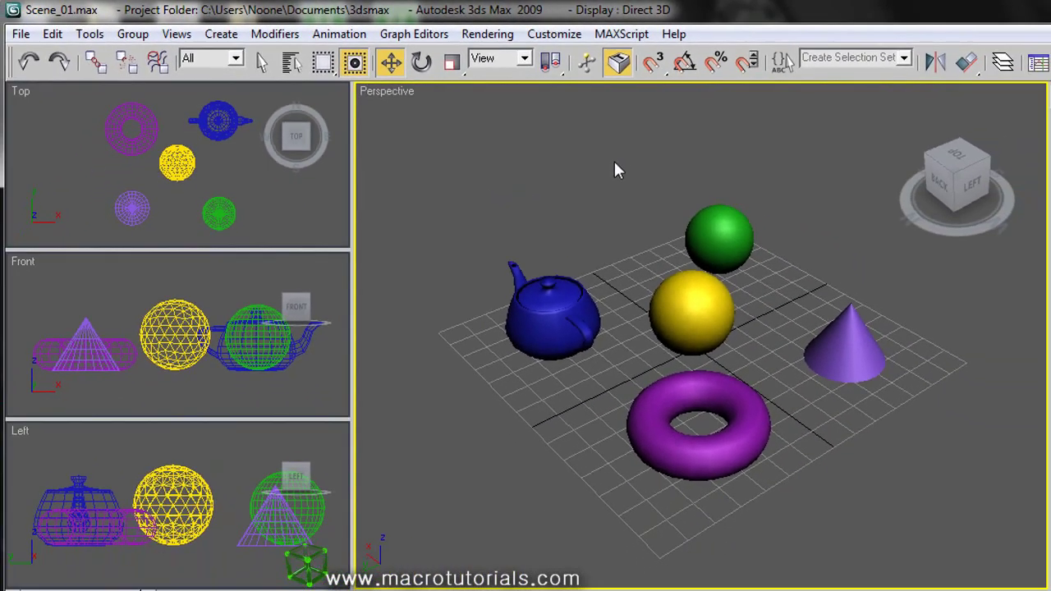
left_click_drag(603, 148, 847, 366)
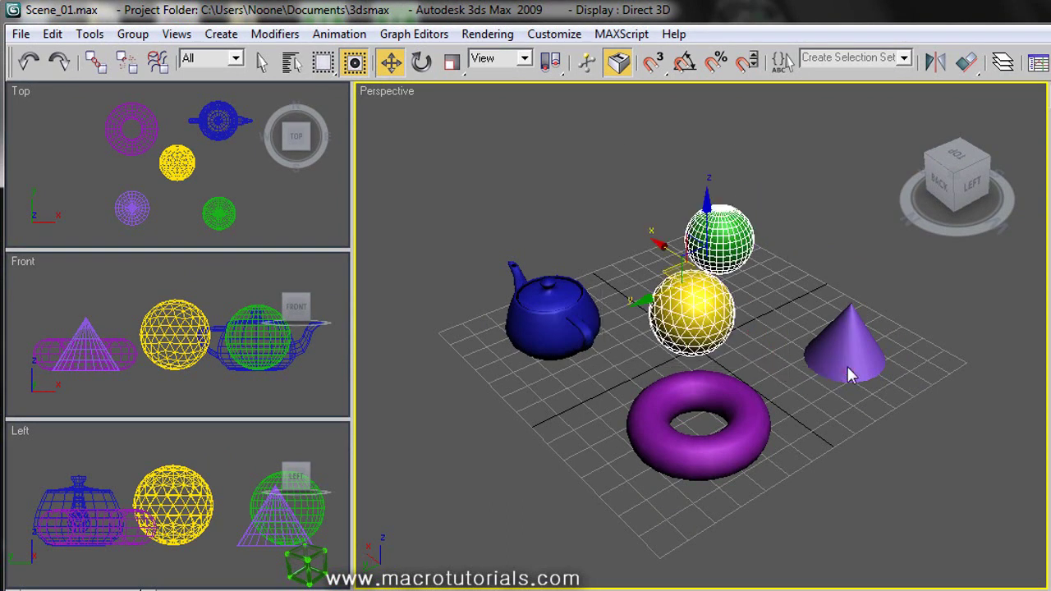
left_click_drag(840, 140, 550, 363)
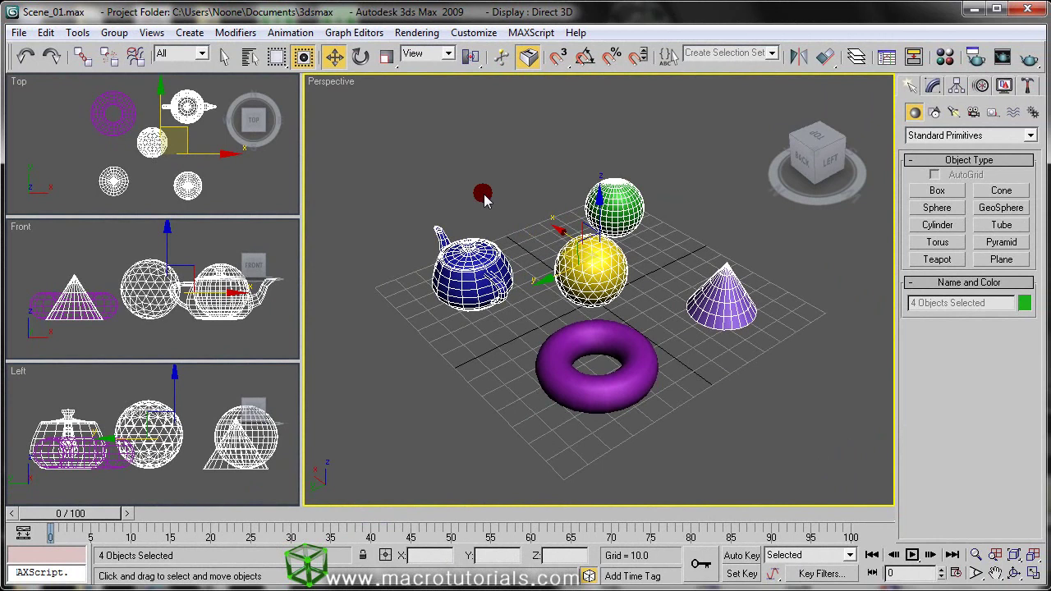
left_click(484, 195)
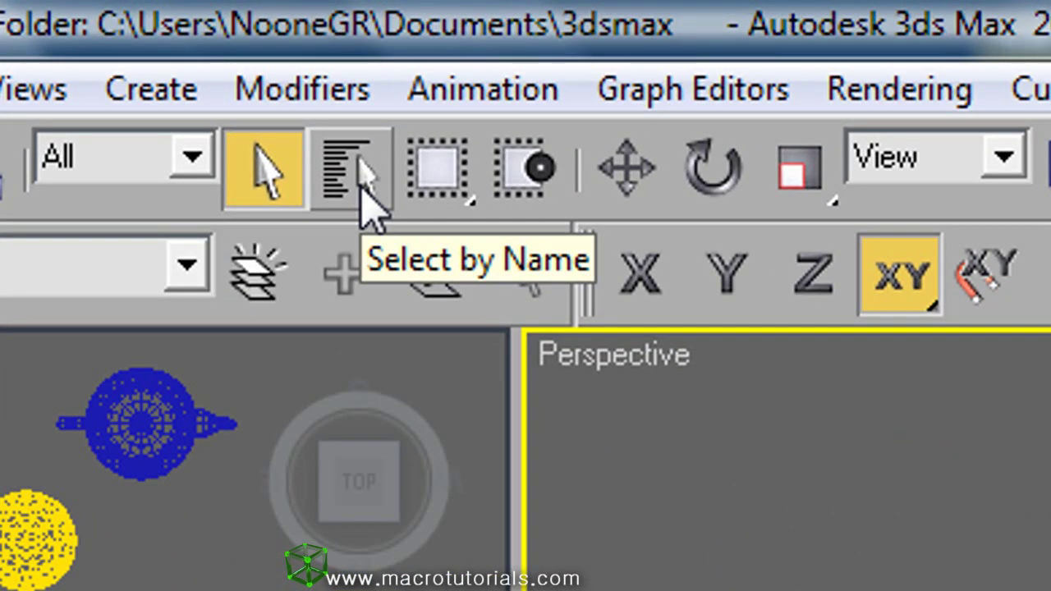
Step: In Select From Scene, pick Torus01, Cone01 and GeoSphere01, then clear the list selection
left_click(362, 188)
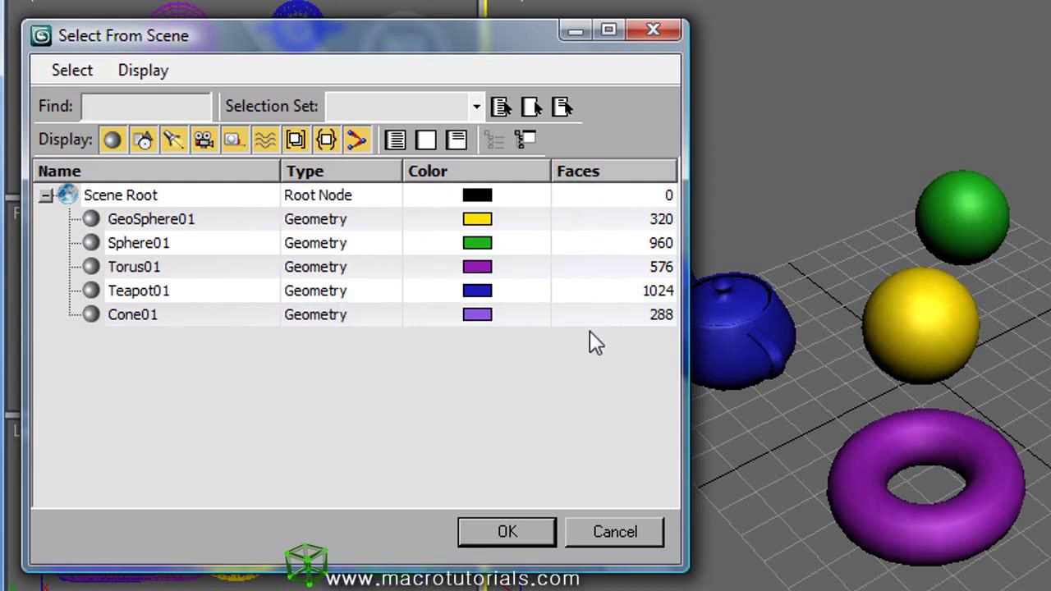
left_click(158, 273)
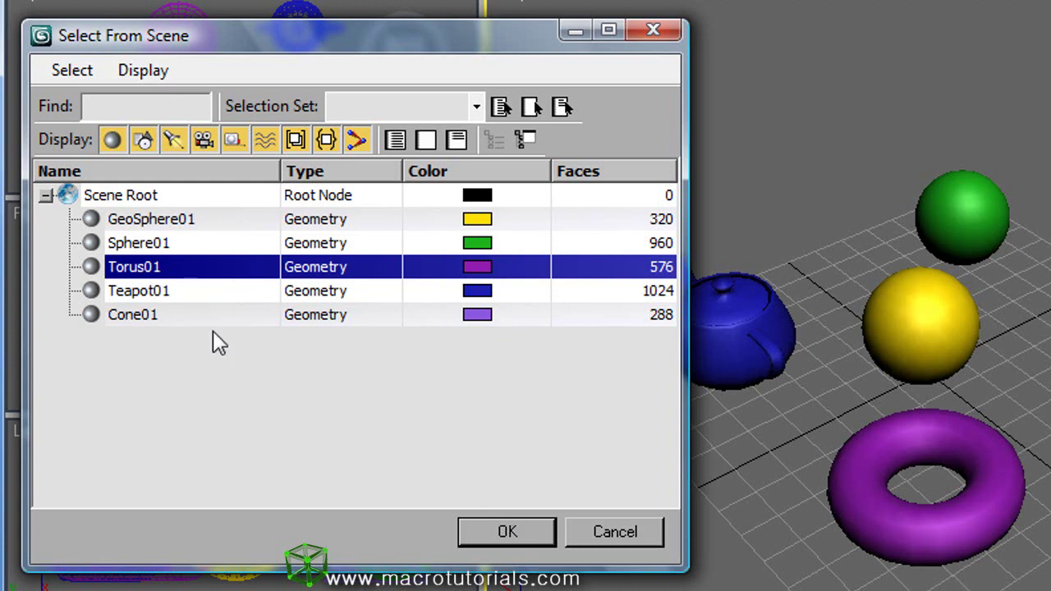
left_click(191, 316, "ctrl")
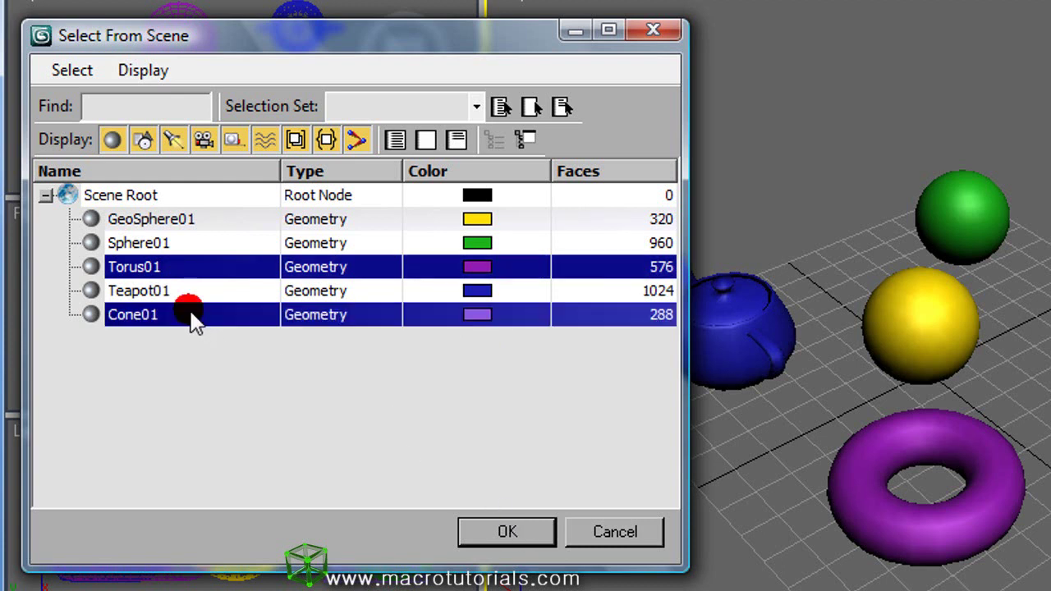
left_click(184, 227, "ctrl")
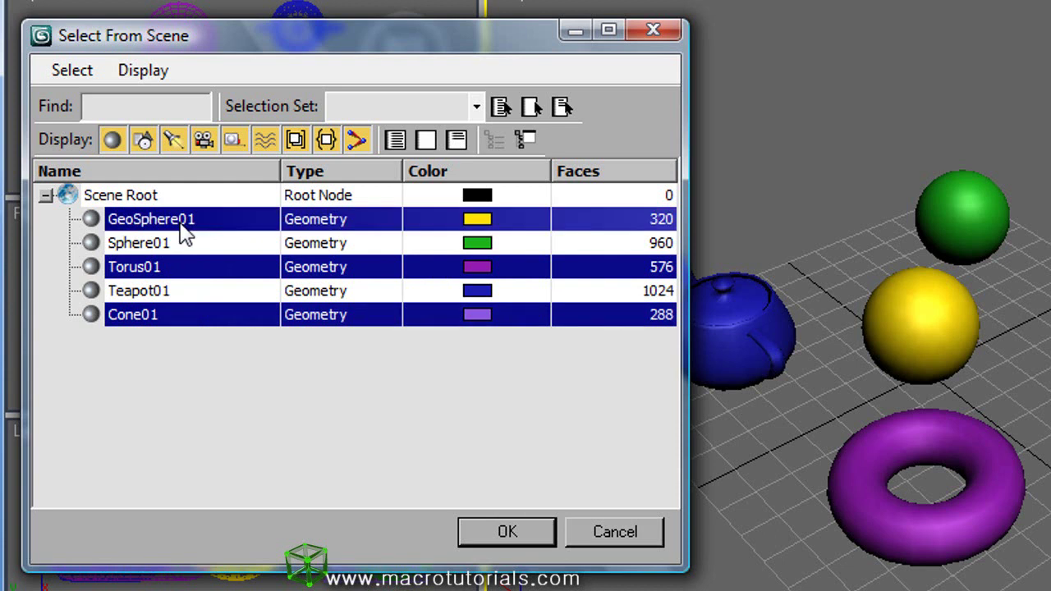
left_click(64, 71)
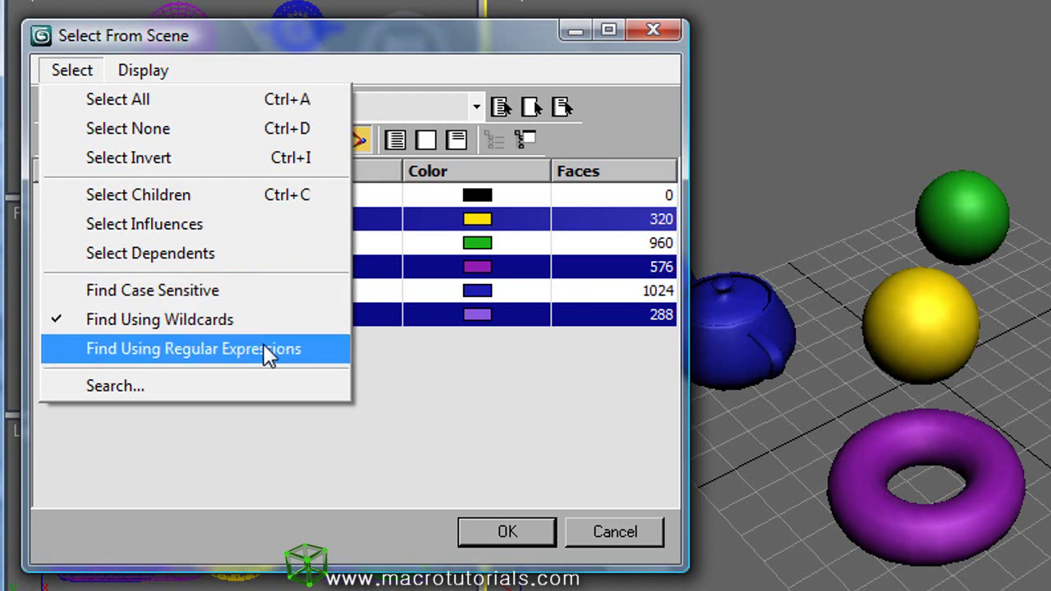
left_click(489, 436)
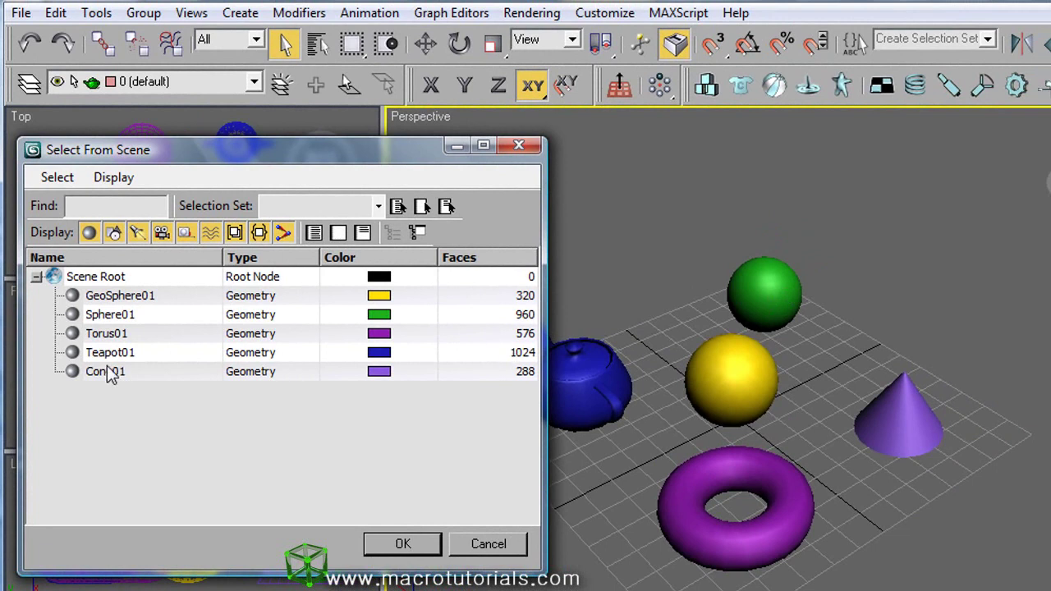
Step: Pick Sphere01, invert the list selection, and apply it to the scene
left_click(123, 318)
left_click(71, 175)
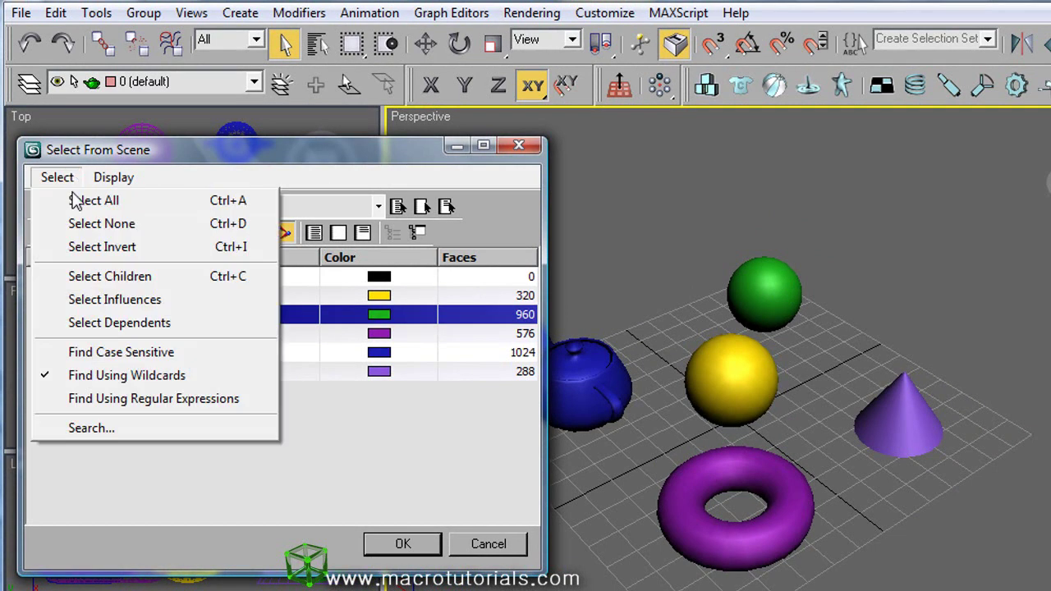
left_click(99, 248)
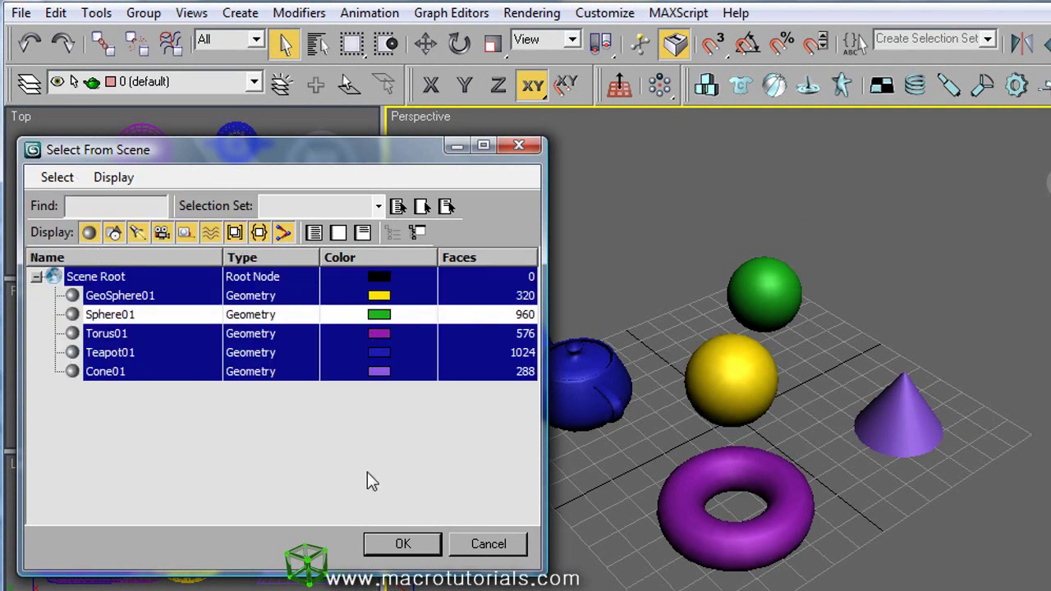
left_click(405, 544)
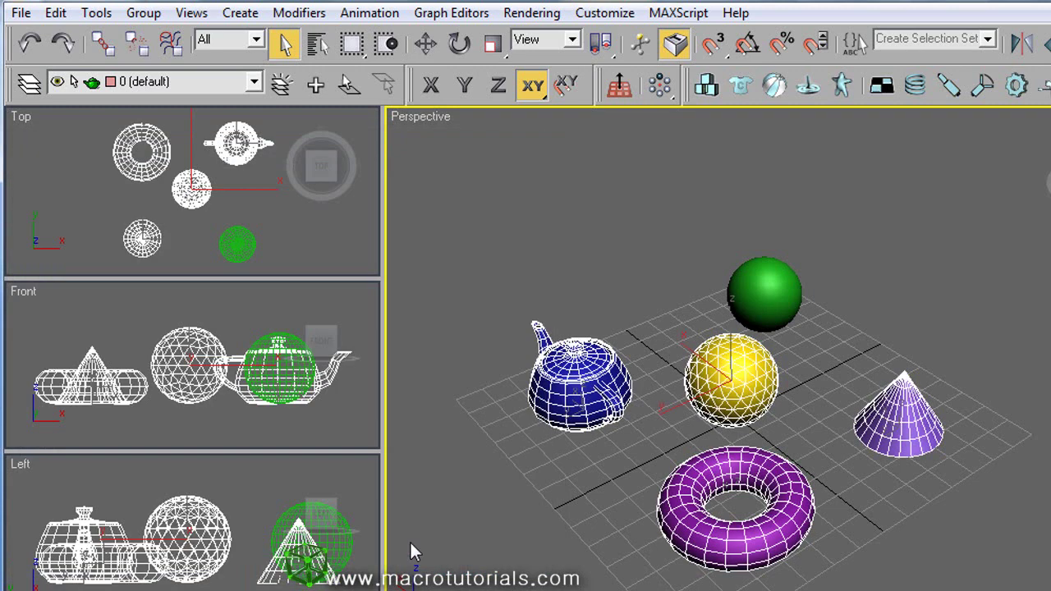